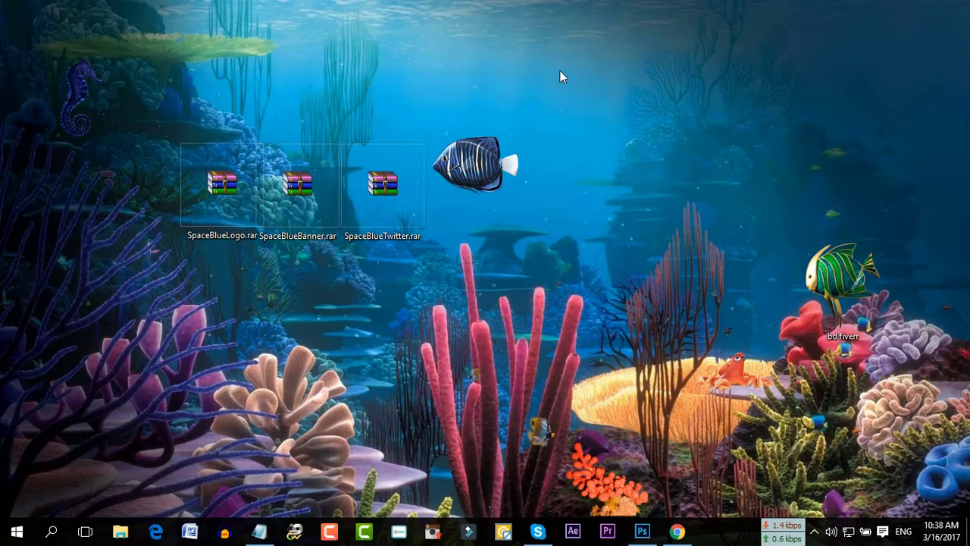
# - Refresh the desktop and restore the empty Photoshop CC window to full screen
pyautogui.rightClick(560, 76)
pyautogui.click(581, 113)
pyautogui.moveTo(642, 533)
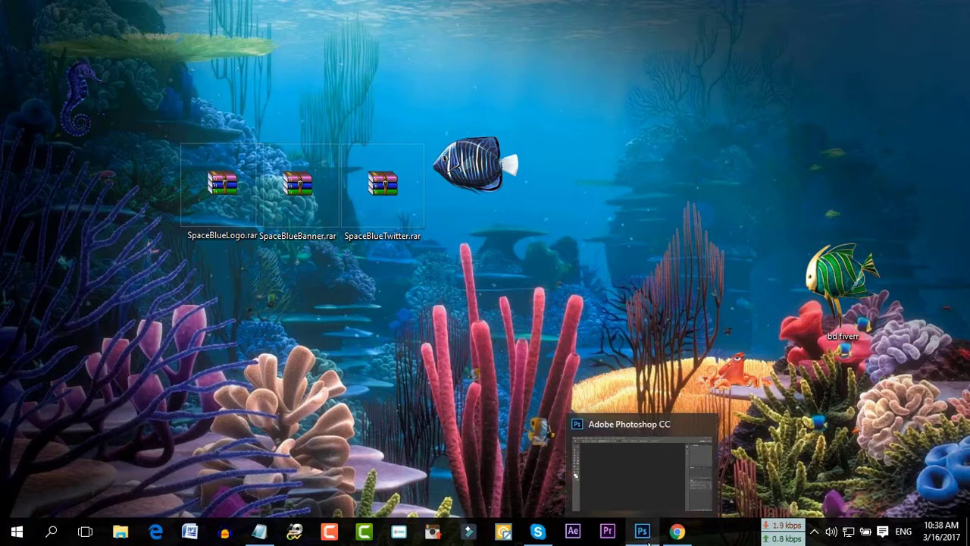
pyautogui.click(643, 466)
pyautogui.click(903, 7)
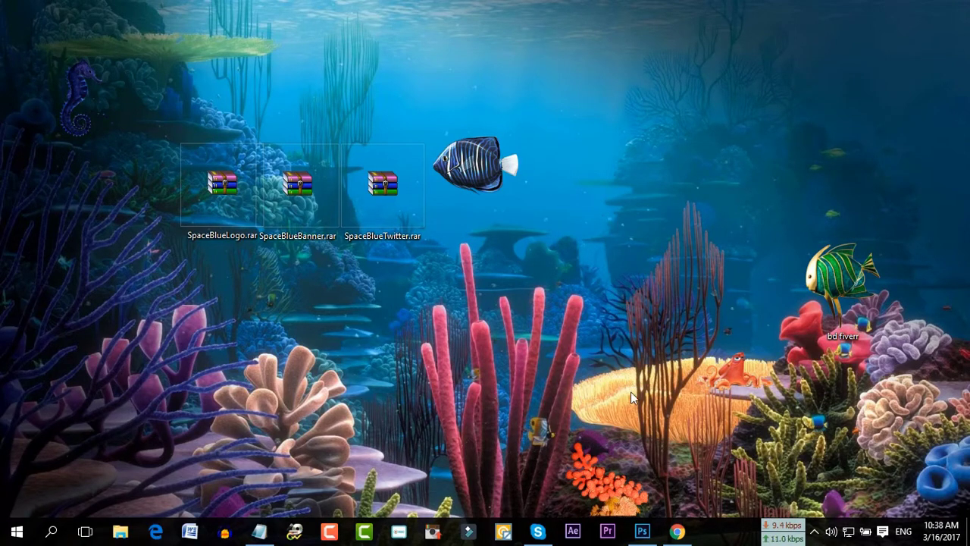
pyautogui.click(642, 531)
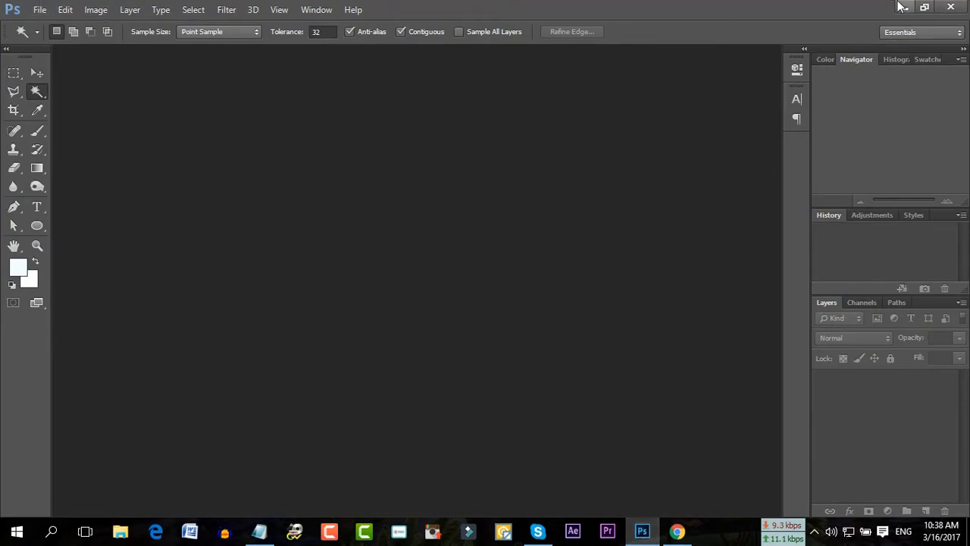
# - Minimize Photoshop, bring up Chrome and return to the Groove Graphics channel tab
pyautogui.click(903, 7)
pyautogui.click(677, 531)
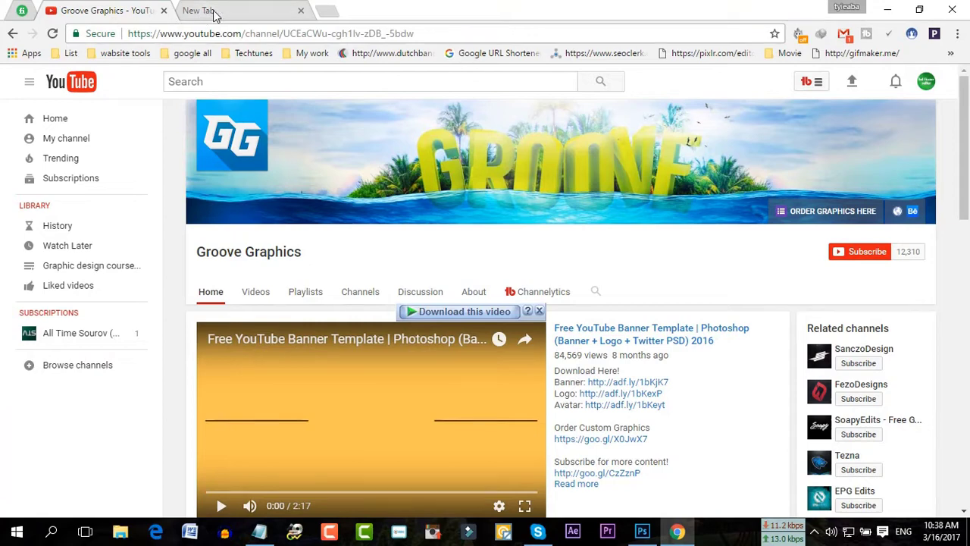
pyautogui.click(244, 11)
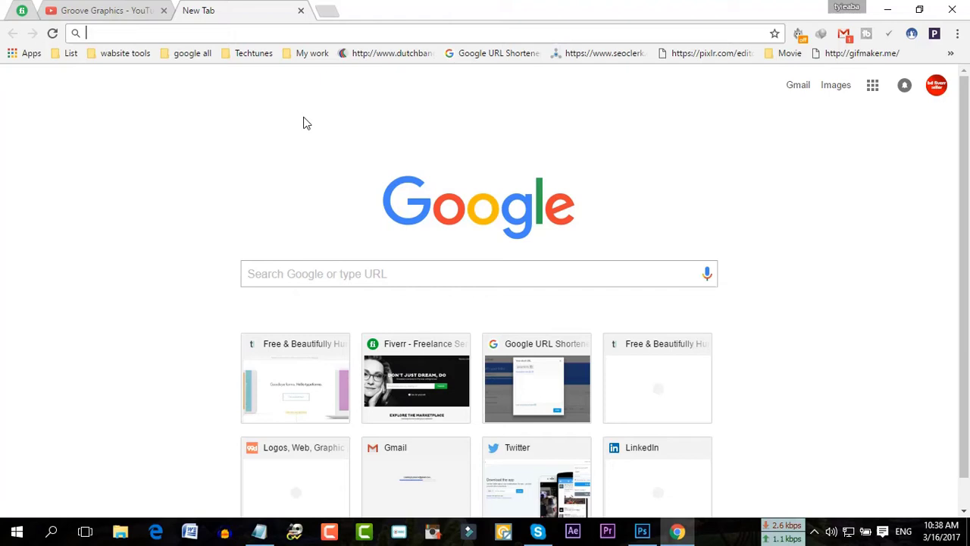
pyautogui.click(110, 12)
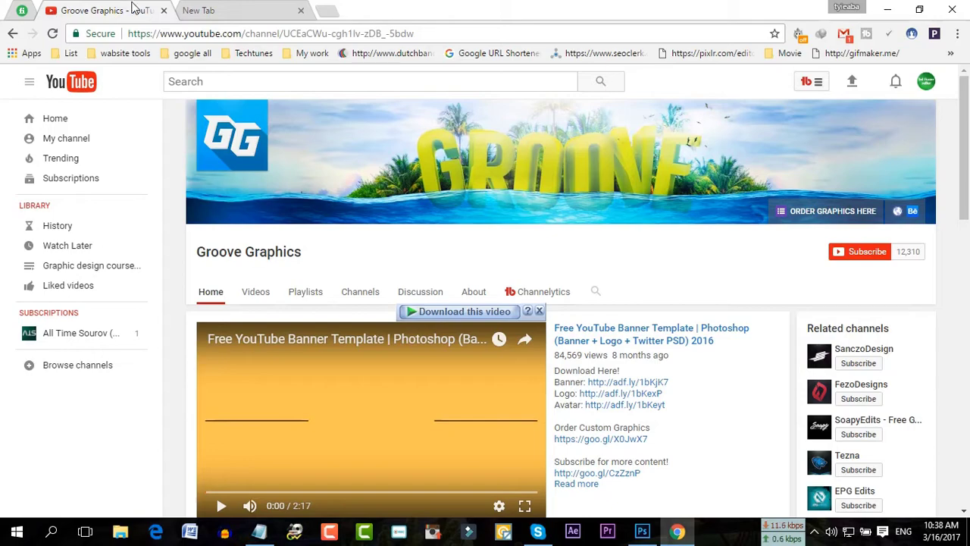
pyautogui.scroll(-4, 202, 202)
pyautogui.scroll(4, 288, 262)
pyautogui.scroll(-4, 743, 250)
pyautogui.scroll(5, 906, 272)
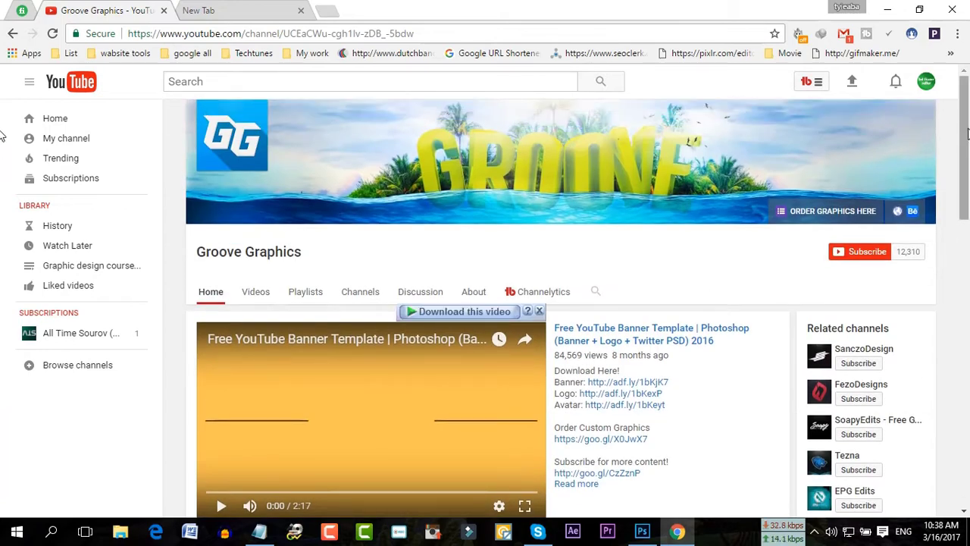
pyautogui.scroll(-3, 920, 266)
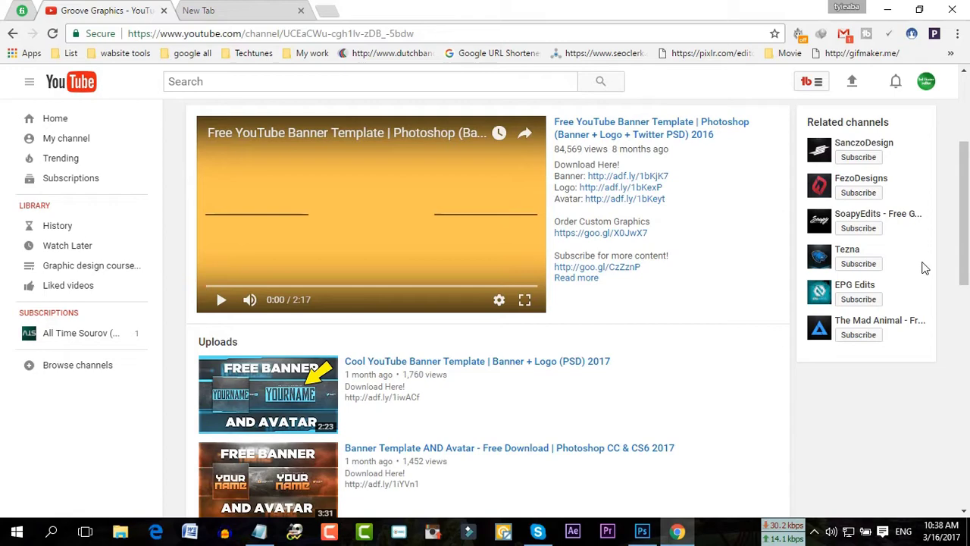
pyautogui.scroll(-4, 751, 227)
pyautogui.scroll(5, 793, 284)
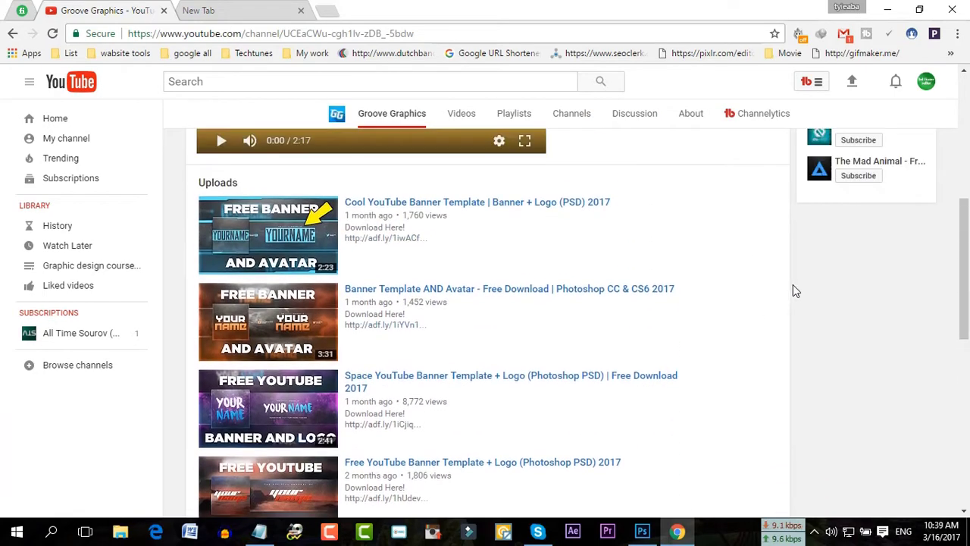
pyautogui.scroll(2, 793, 284)
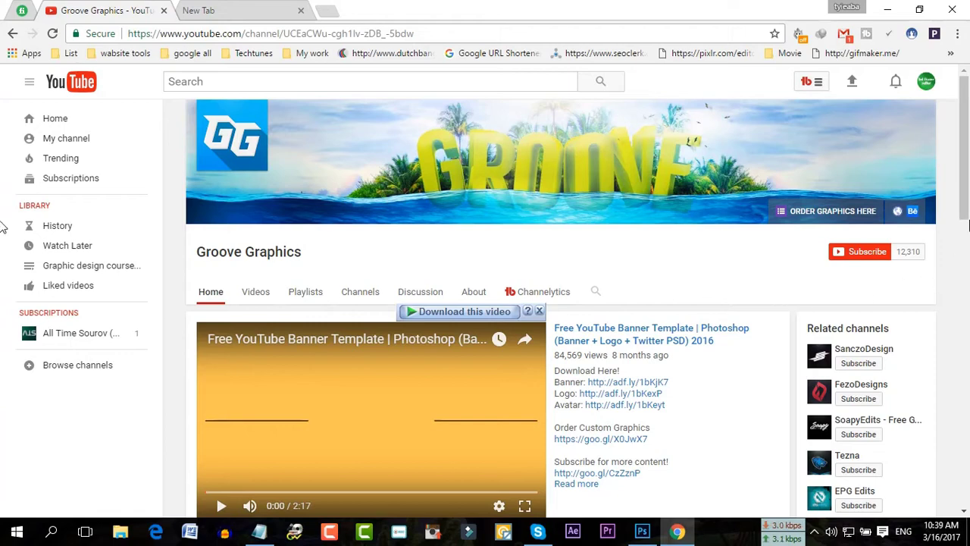
pyautogui.scroll(-2, 730, 303)
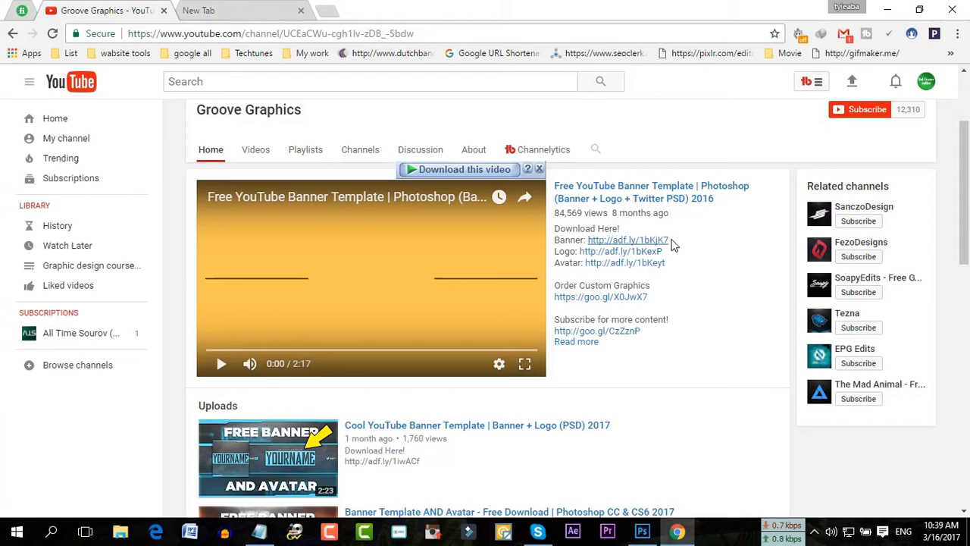
pyautogui.scroll(2, 701, 249)
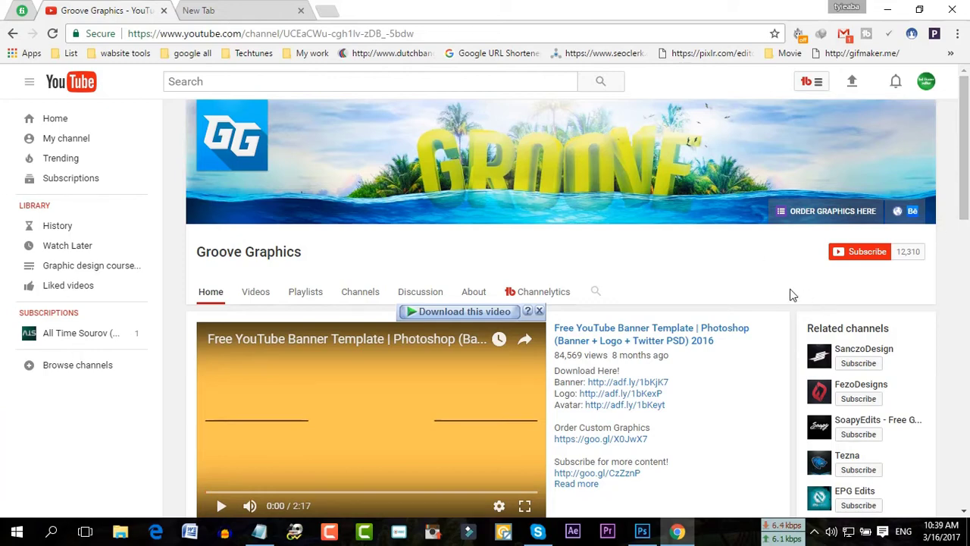
pyautogui.scroll(-1, 790, 295)
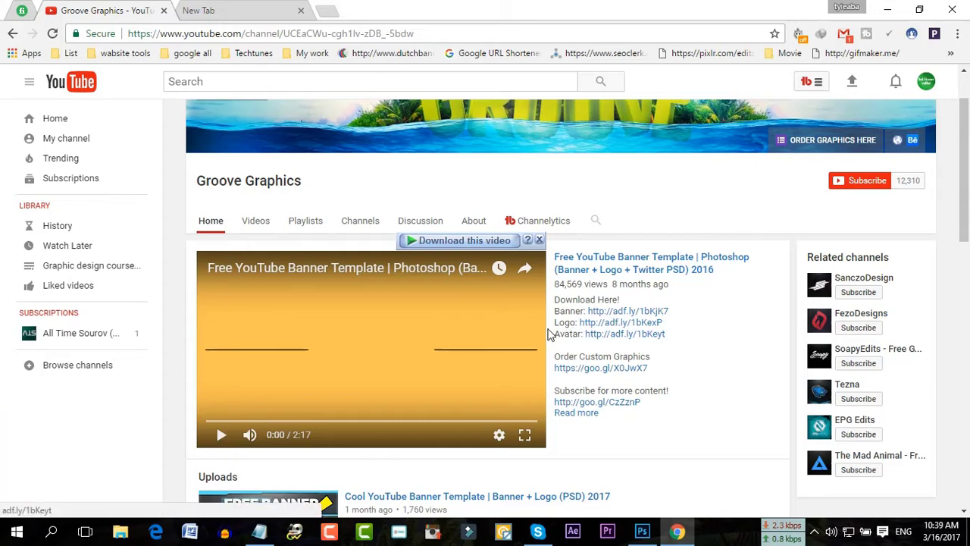
pyautogui.scroll(1, 789, 303)
pyautogui.scroll(1, 789, 303)
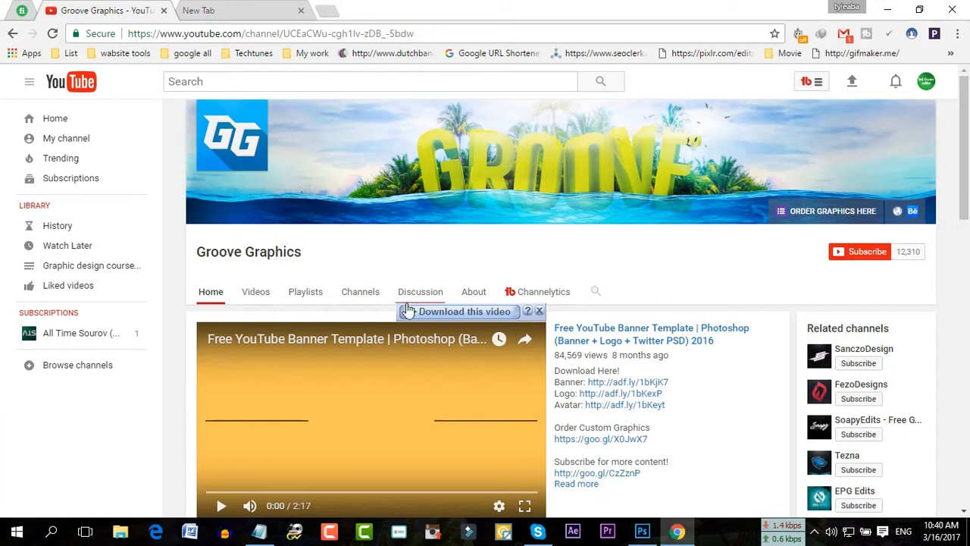
# - Refresh the desktop and open the SpaceBlueBanner folder inside SpaceBlueBanner.rar in WinRAR
pyautogui.click(888, 9)
pyautogui.rightClick(619, 104)
pyautogui.click(648, 148)
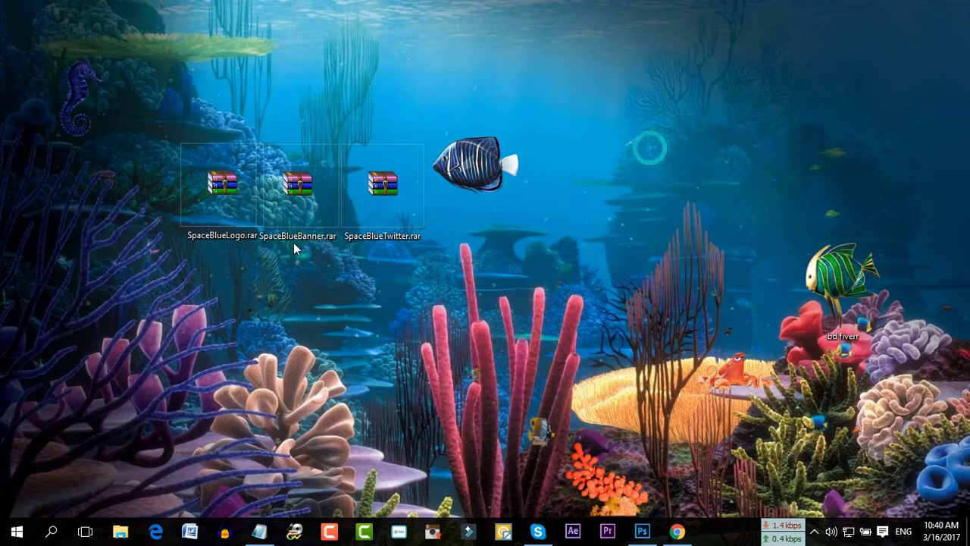
pyautogui.doubleClick(312, 190)
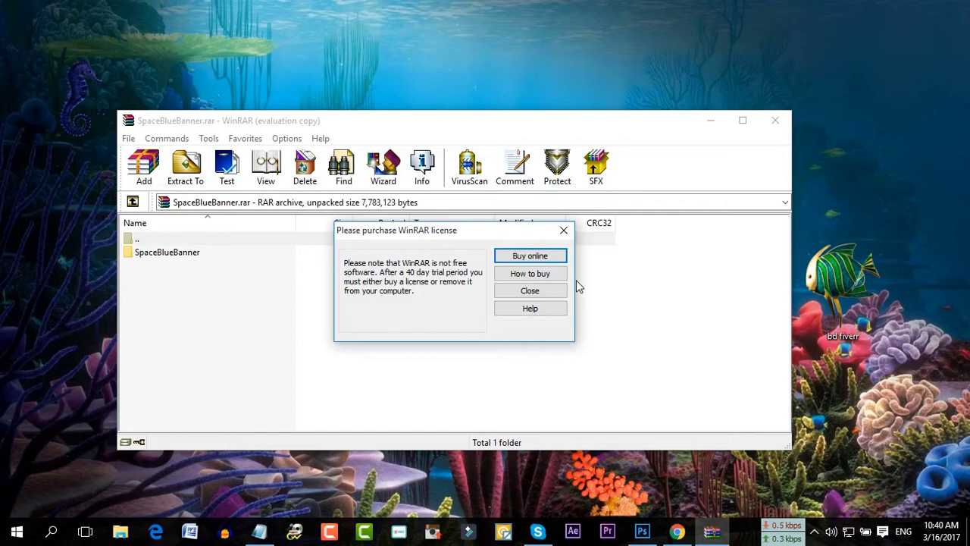
pyautogui.click(530, 290)
pyautogui.doubleClick(165, 253)
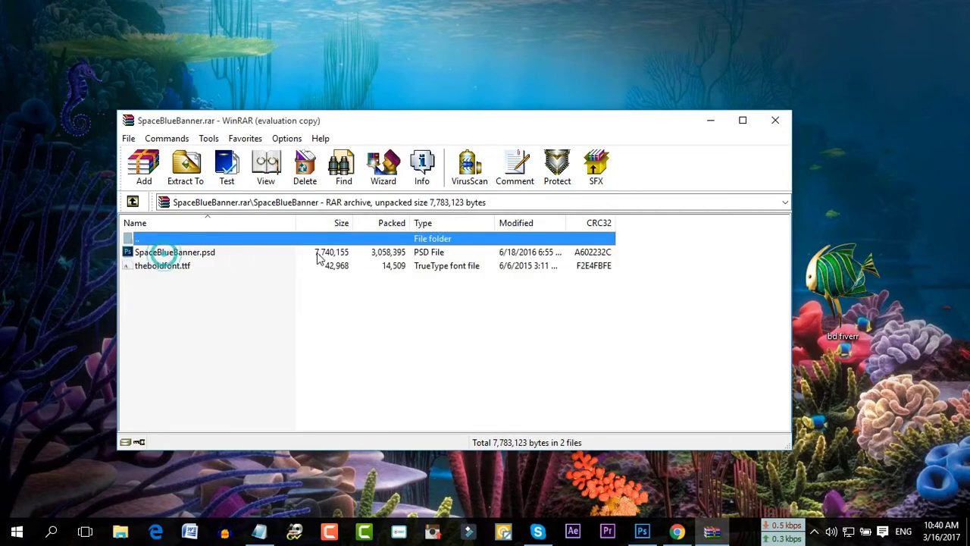
pyautogui.click(200, 252)
pyautogui.moveTo(451, 129); pyautogui.dragTo(466, 49)
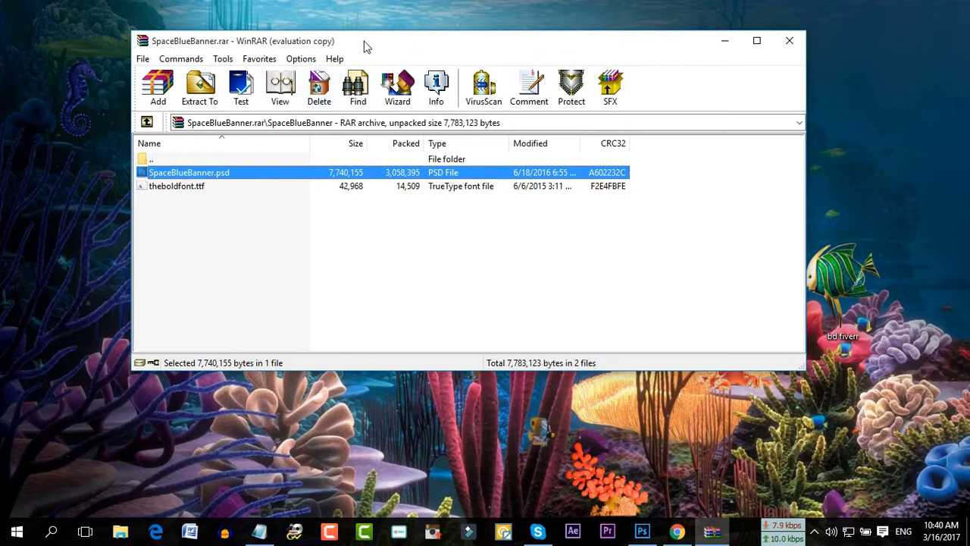
pyautogui.moveTo(364, 47); pyautogui.dragTo(418, 66)
pyautogui.click(368, 254)
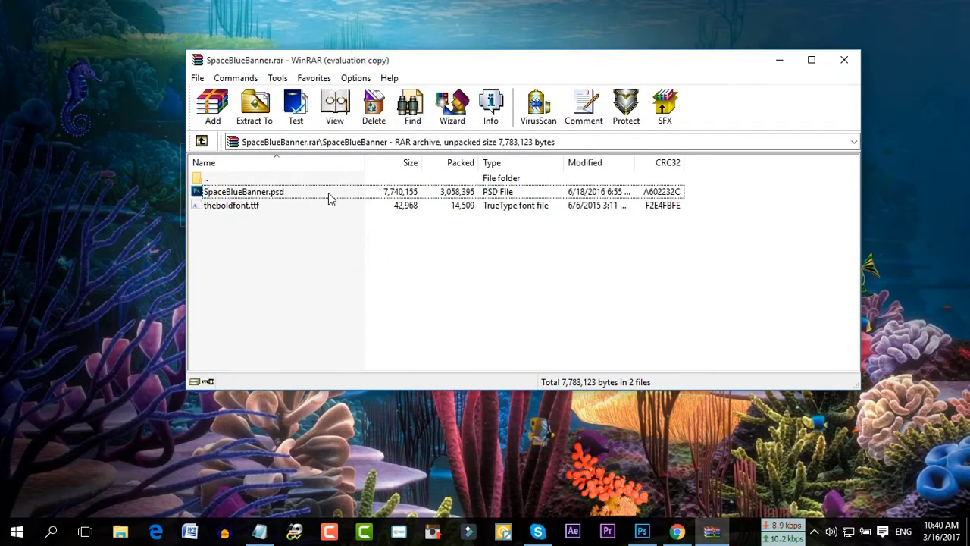
# - Install The Bold Font from theboldfont.ttf, then select SpaceBlueBanner.psd
pyautogui.click(250, 212)
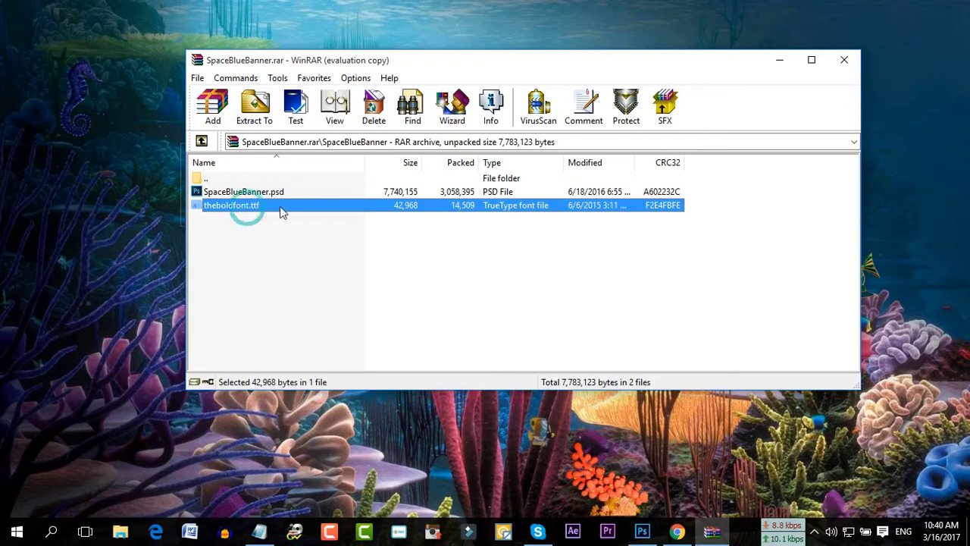
pyautogui.doubleClick(329, 205)
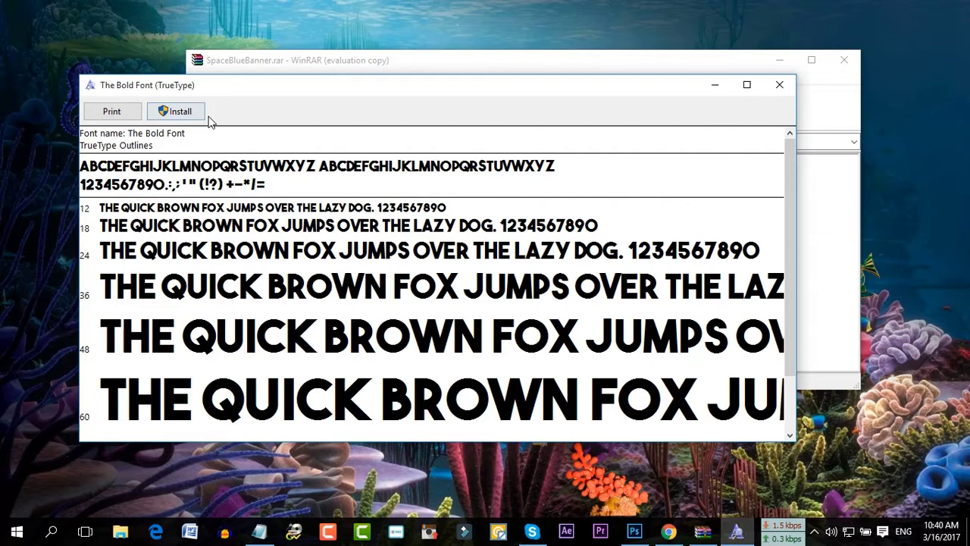
pyautogui.click(199, 111)
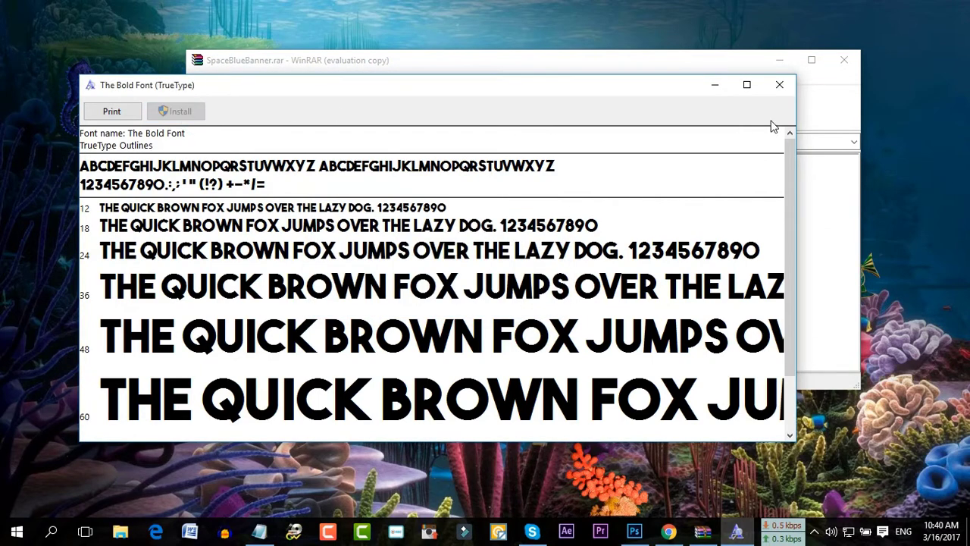
pyautogui.click(777, 85)
pyautogui.click(286, 192)
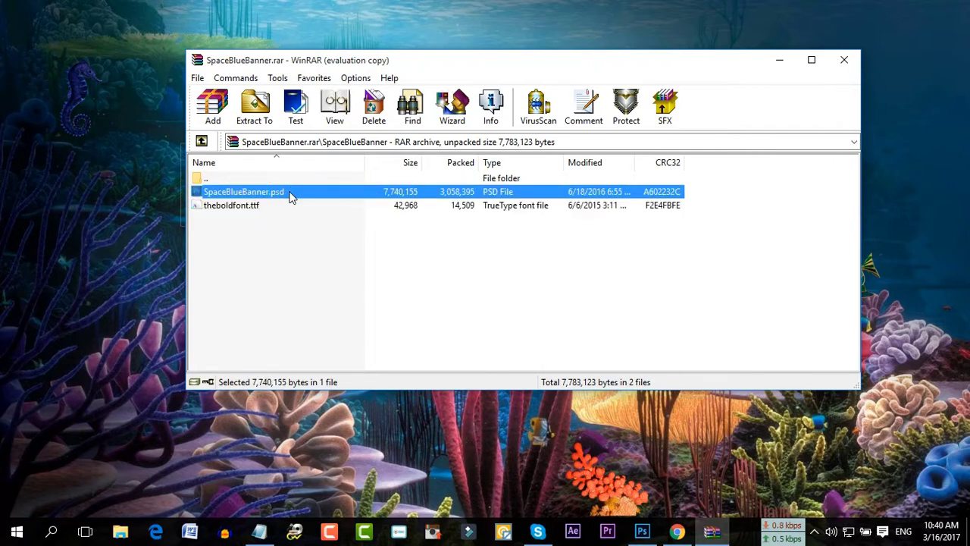
# - Open SpaceBlueBanner.psd in Photoshop, bringing up the Novecentosanswide and KeepCalm missing-fonts alert
pyautogui.click(290, 194)
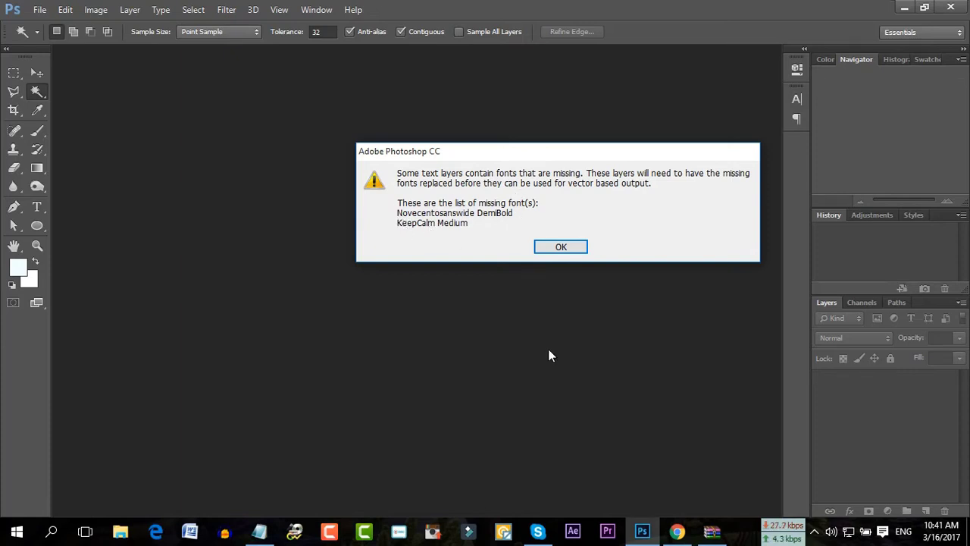
pyautogui.click(259, 532)
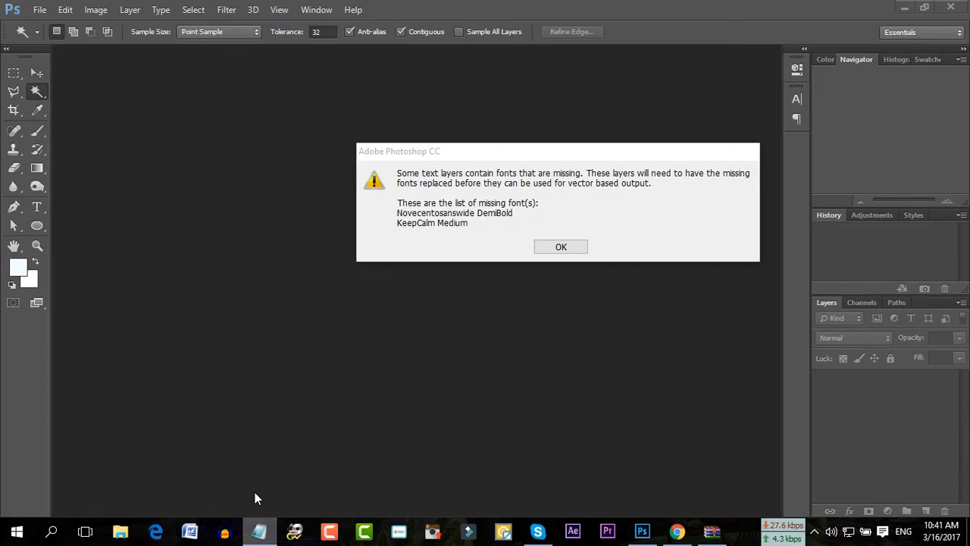
# - Open a new Notepad window below the warning and note the missing font names
pyautogui.rightClick(259, 531)
pyautogui.click(233, 464)
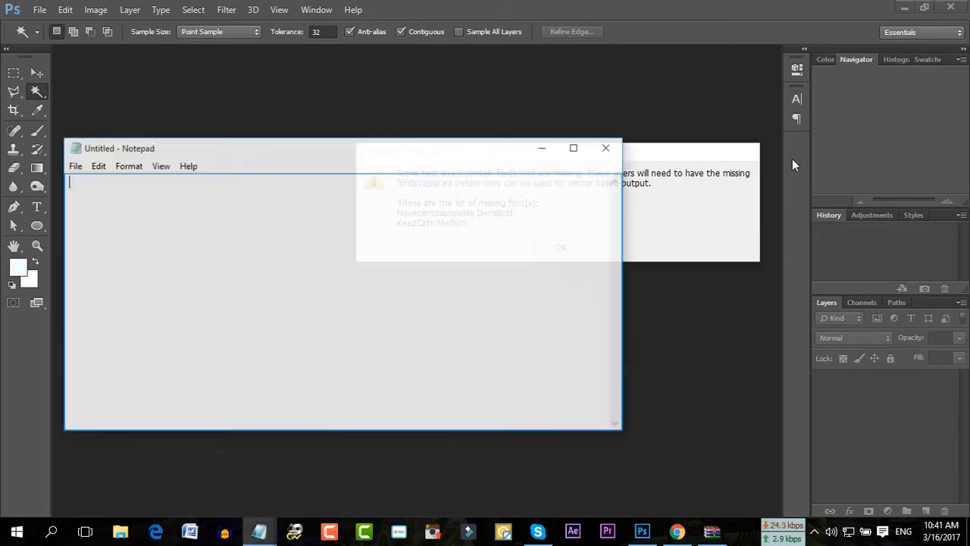
pyautogui.moveTo(360, 156); pyautogui.dragTo(550, 257)
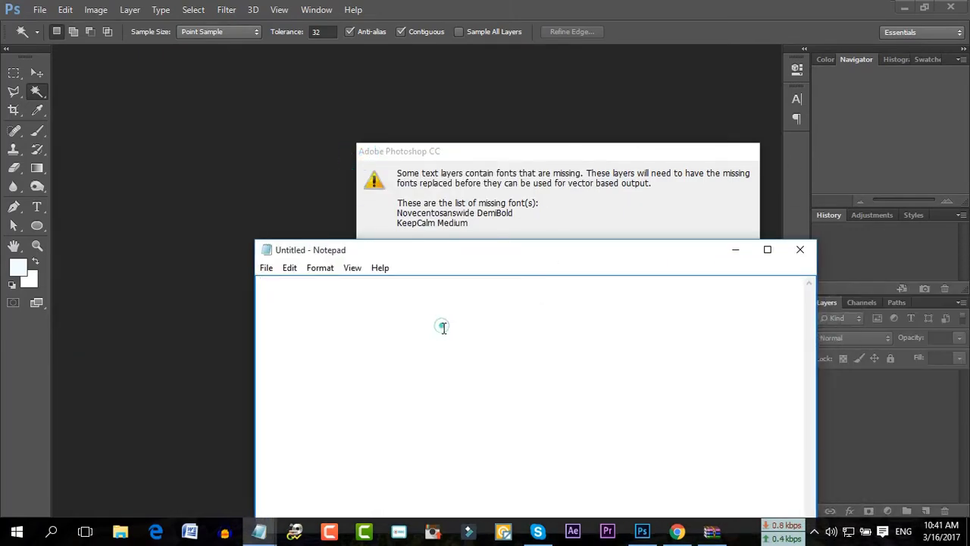
pyautogui.click(442, 326)
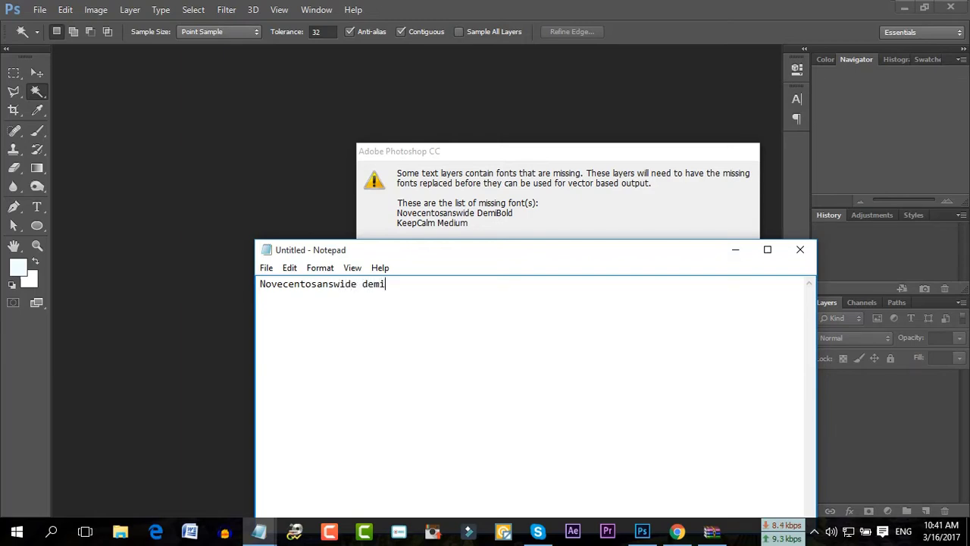
pyautogui.write('bold')
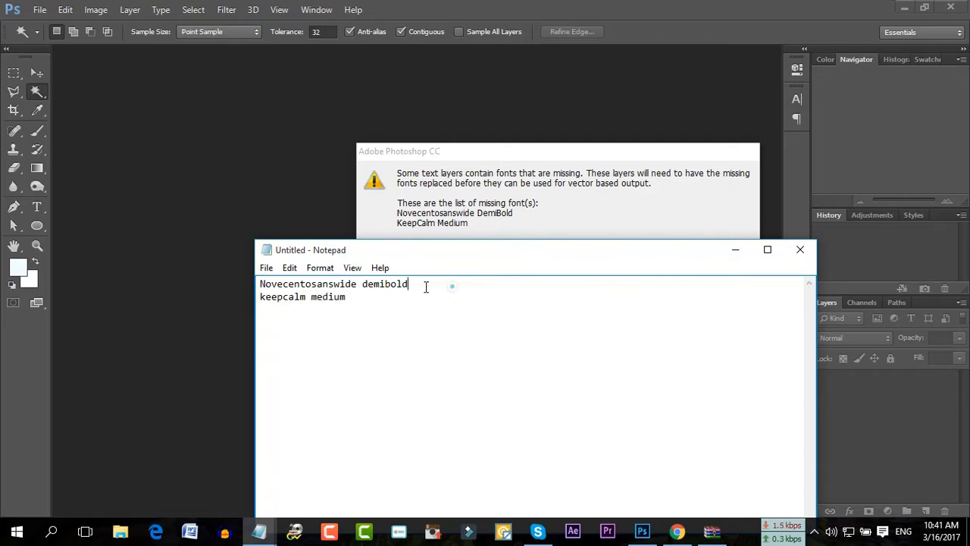
# - Copy 'Novecentosanswide demibold' from Notepad and bring Chrome to the front
pyautogui.moveTo(425, 286); pyautogui.dragTo(259, 285)
pyautogui.rightClick(271, 282)
pyautogui.click(330, 327)
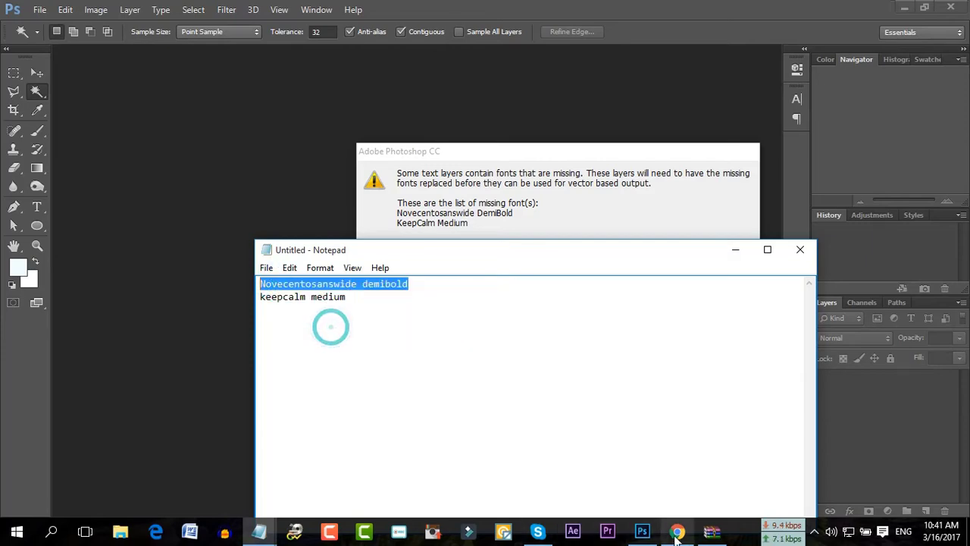
pyautogui.click(677, 533)
# - Search Google in the new tab for the pasted Novecentosanswide demibold font download
pyautogui.click(258, 15)
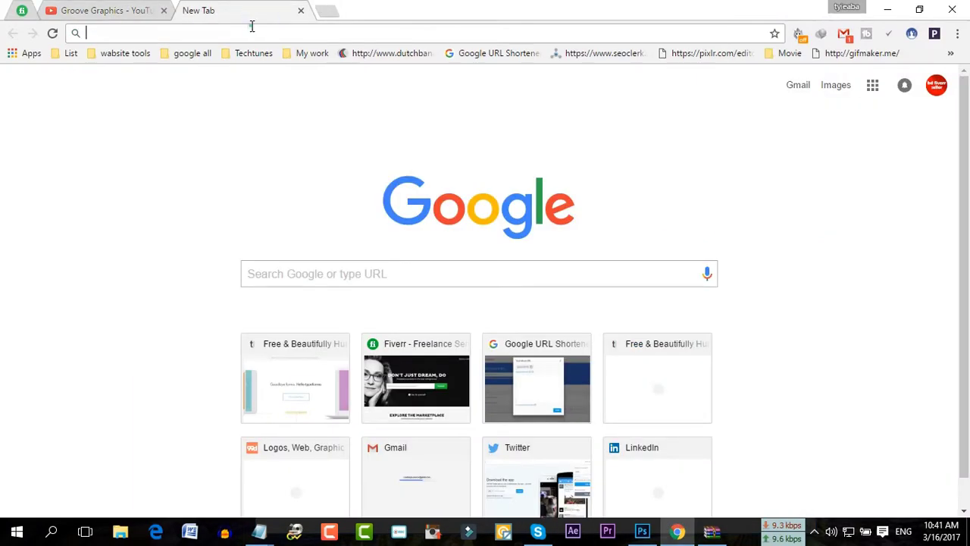
pyautogui.hotkey('ctrl', 'v')
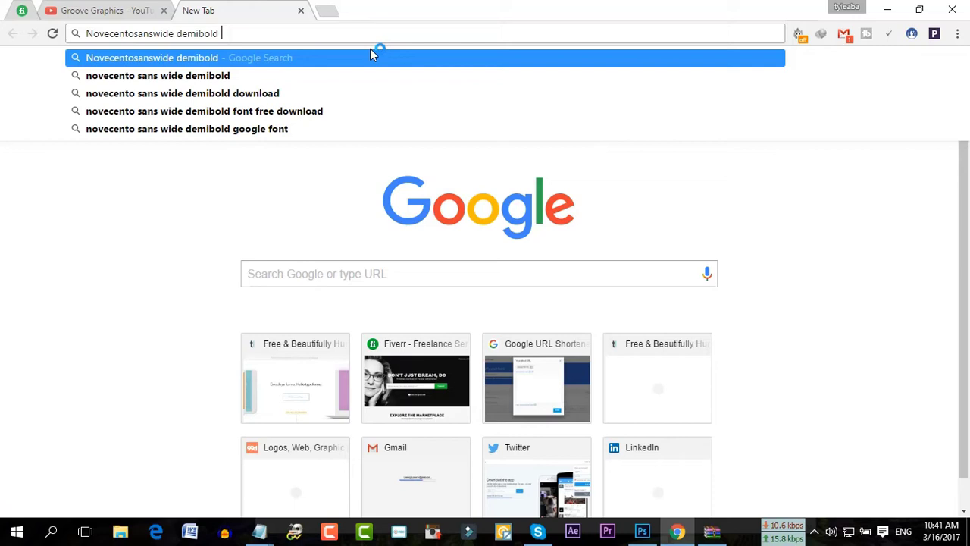
pyautogui.write('fr')
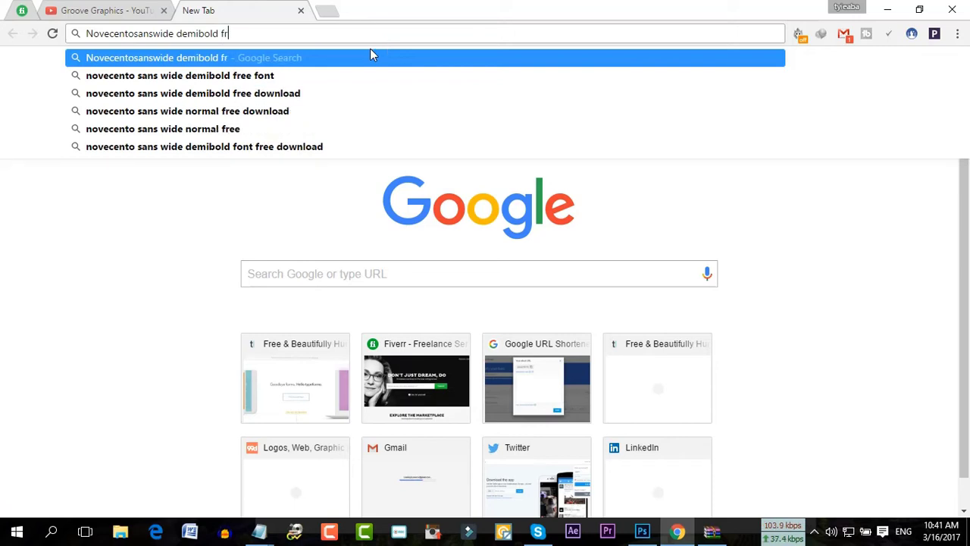
pyautogui.press('BackSpace')
pyautogui.write('ront ')
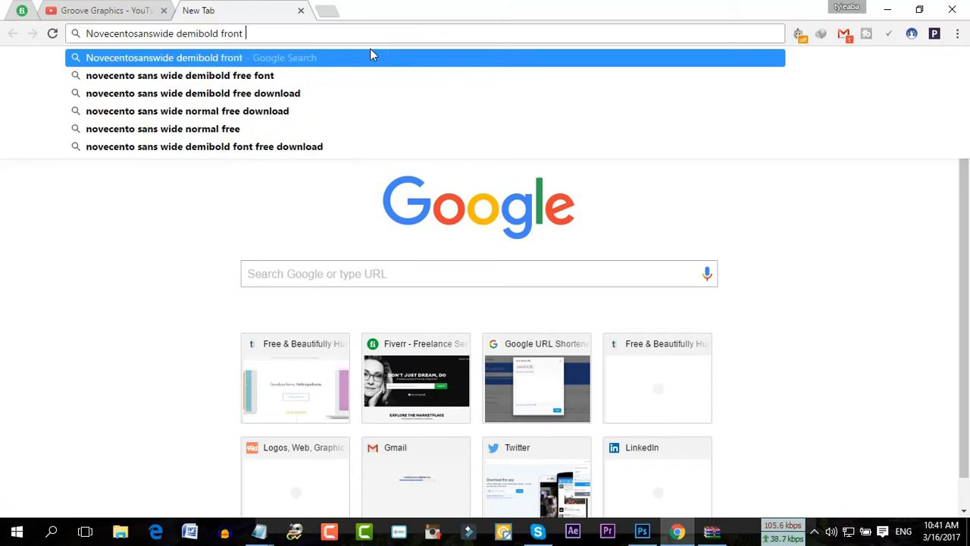
pyautogui.write('download')
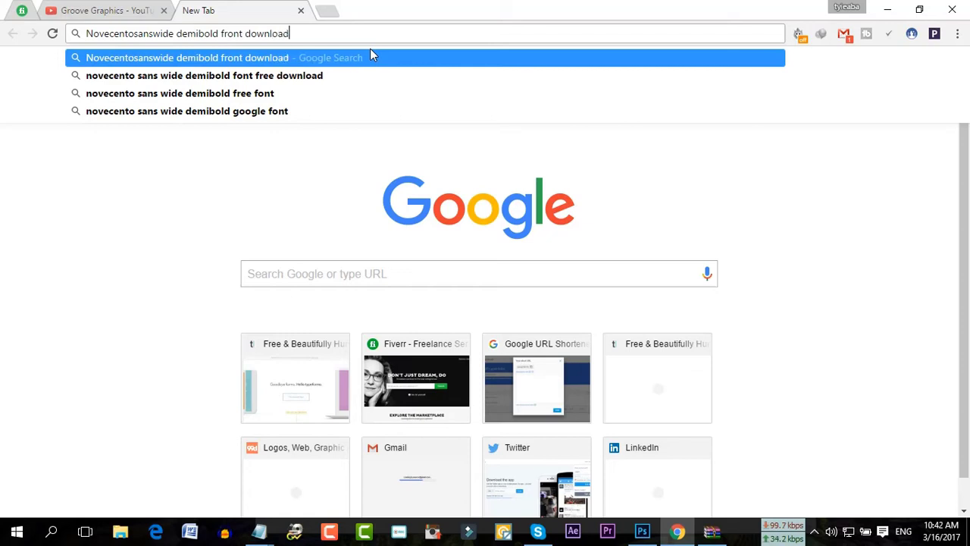
pyautogui.press('Return')
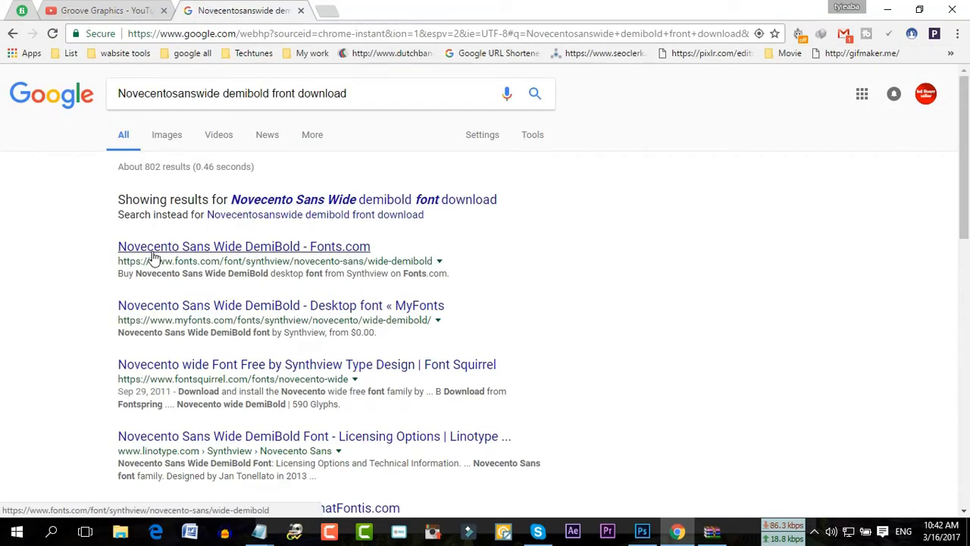
# - Open the Fonts.com result in a new tab, browse it, then close it
pyautogui.rightClick(204, 250)
pyautogui.click(281, 253)
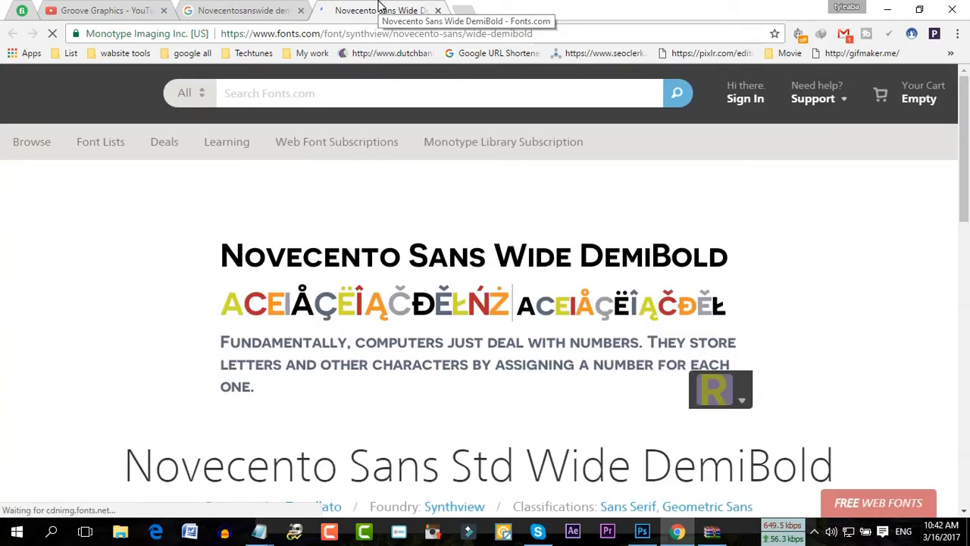
pyautogui.scroll(-5, 513, 269)
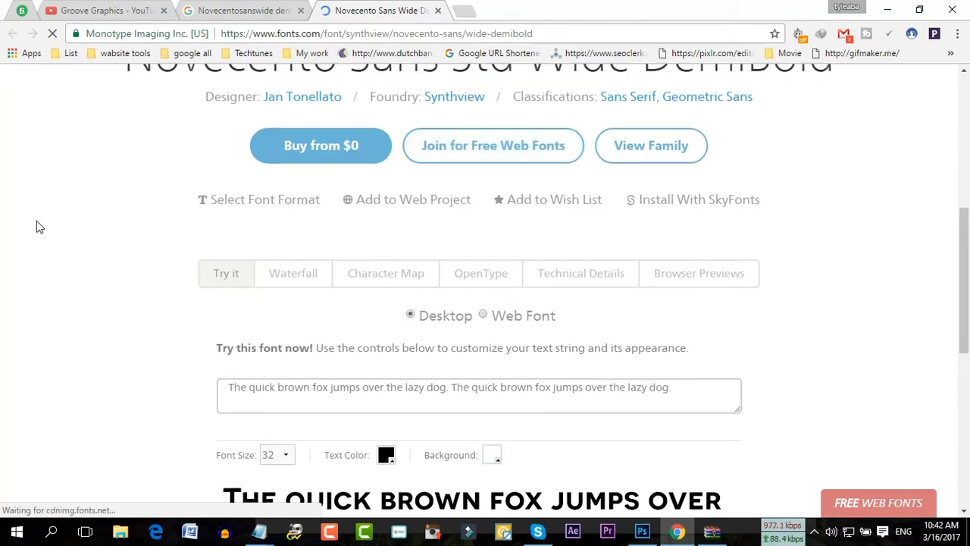
pyautogui.scroll(-3, 151, 195)
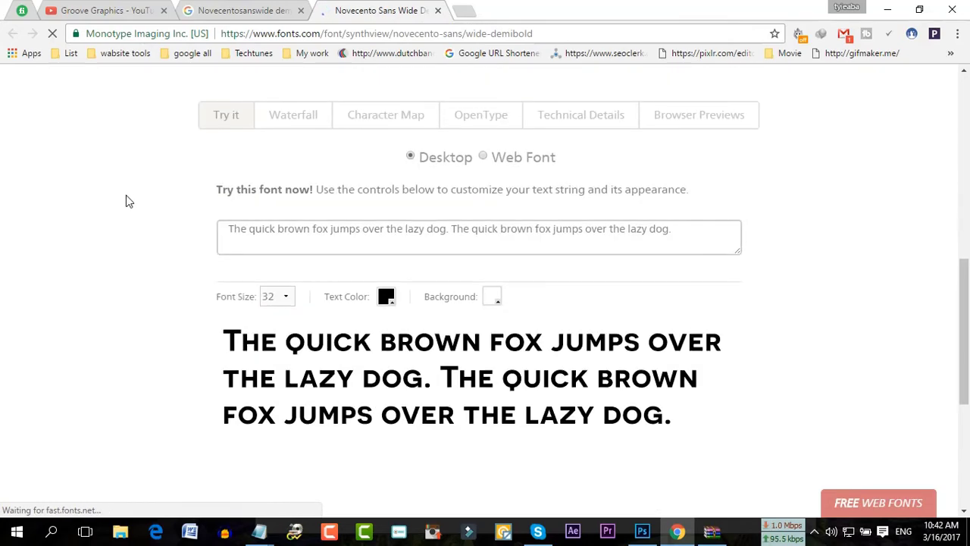
pyautogui.scroll(10, 125, 195)
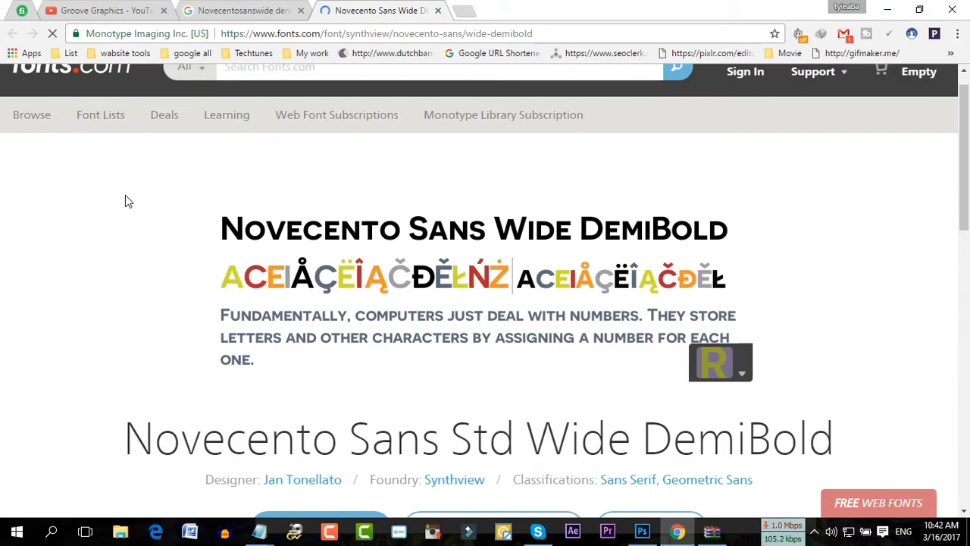
pyautogui.scroll(-4, 125, 199)
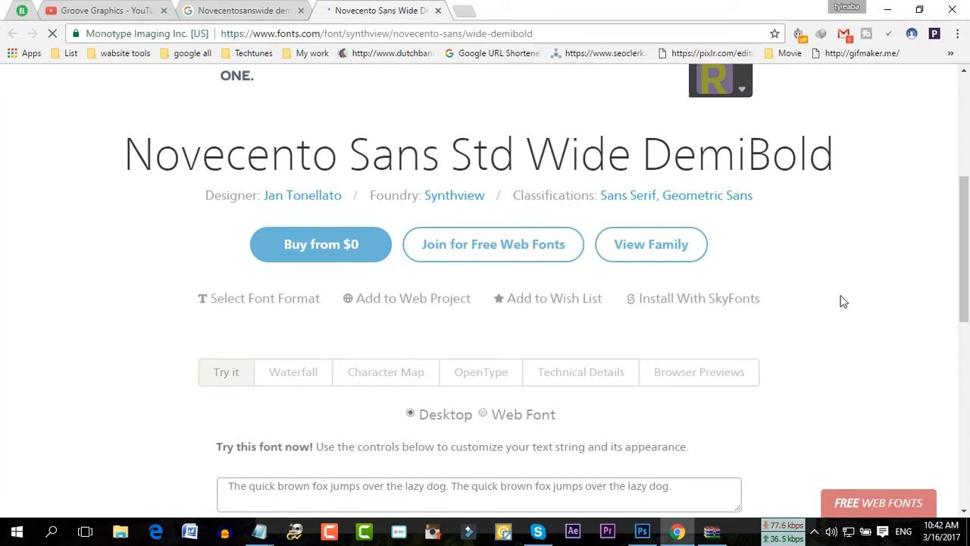
pyautogui.click(238, 15)
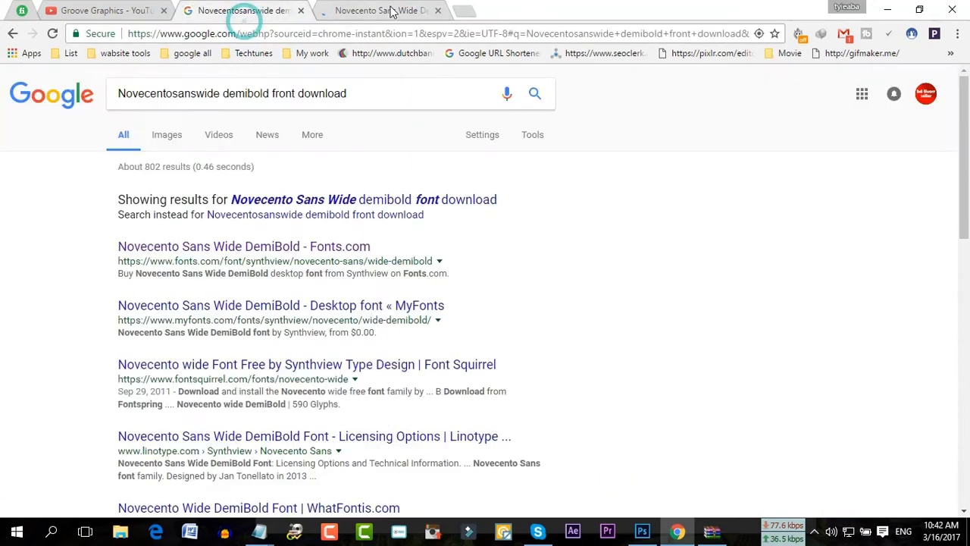
pyautogui.click(439, 11)
# - Refine the search to 'Novecento Sans Wide demibold font free download'
pyautogui.click(350, 203)
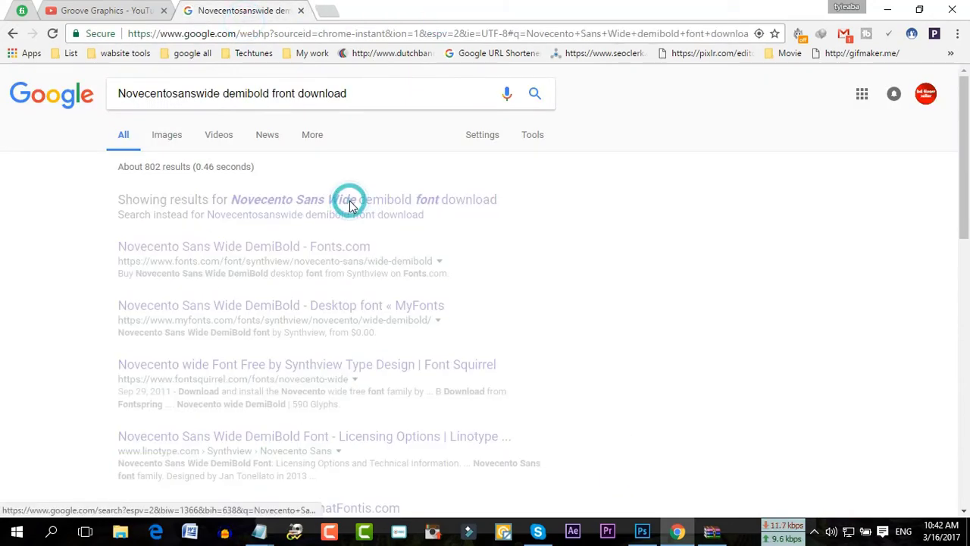
pyautogui.click(372, 91)
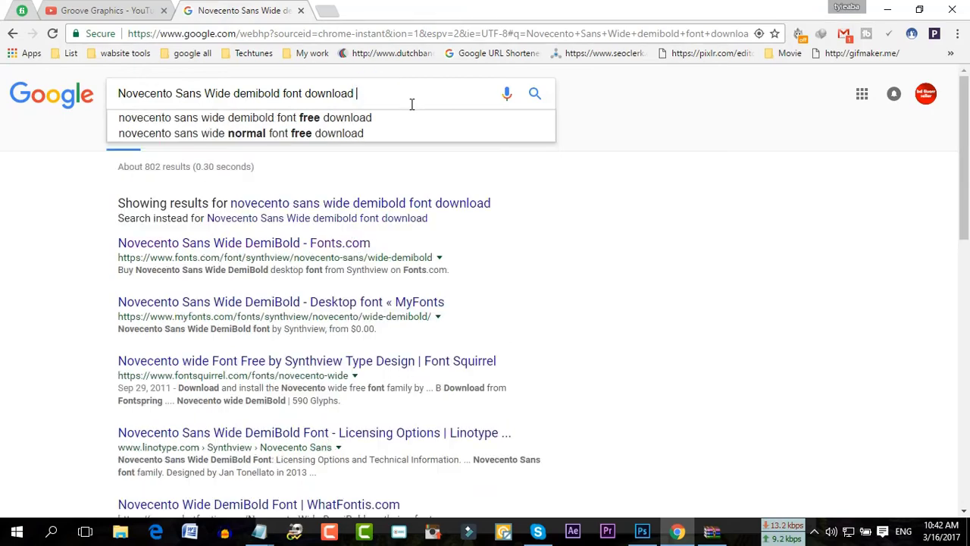
pyautogui.click(302, 97)
pyautogui.write('f')
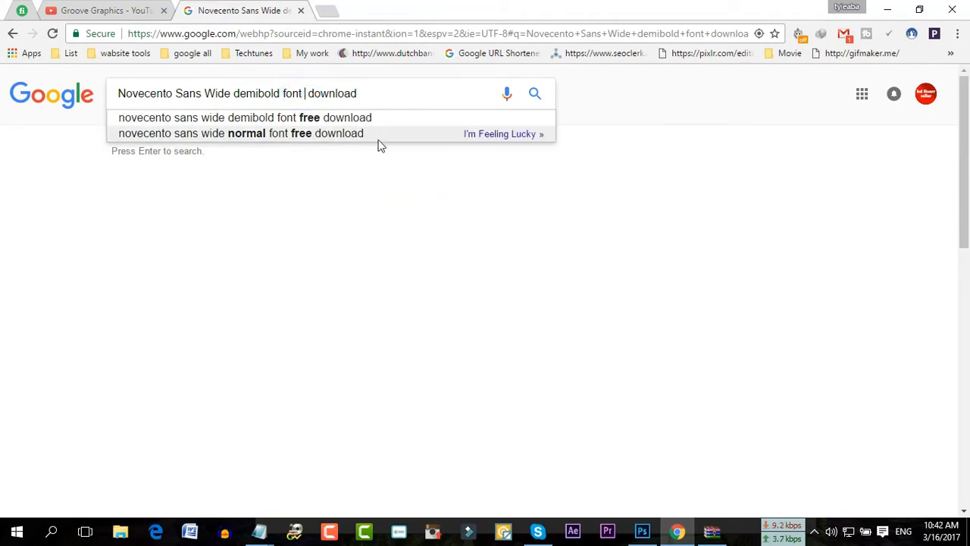
pyautogui.write('ree')
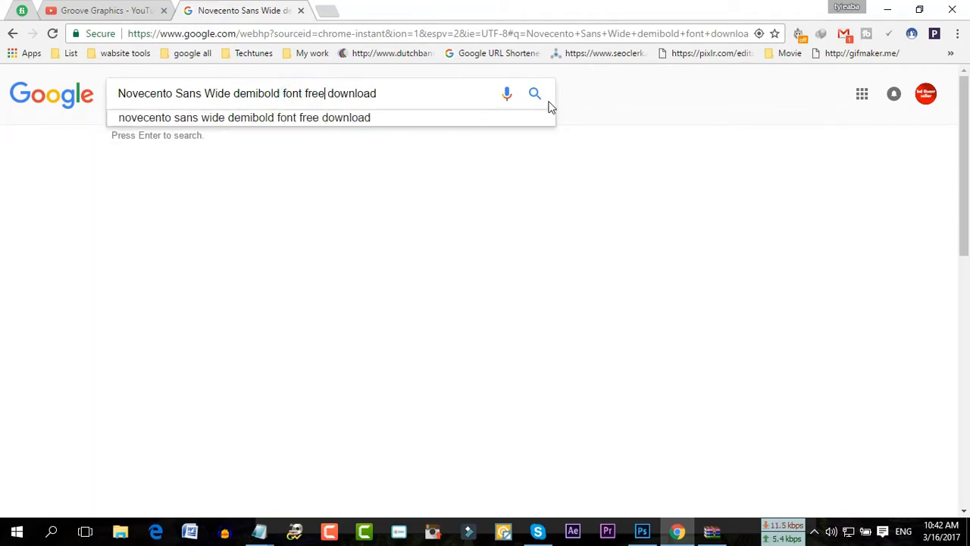
pyautogui.click(536, 92)
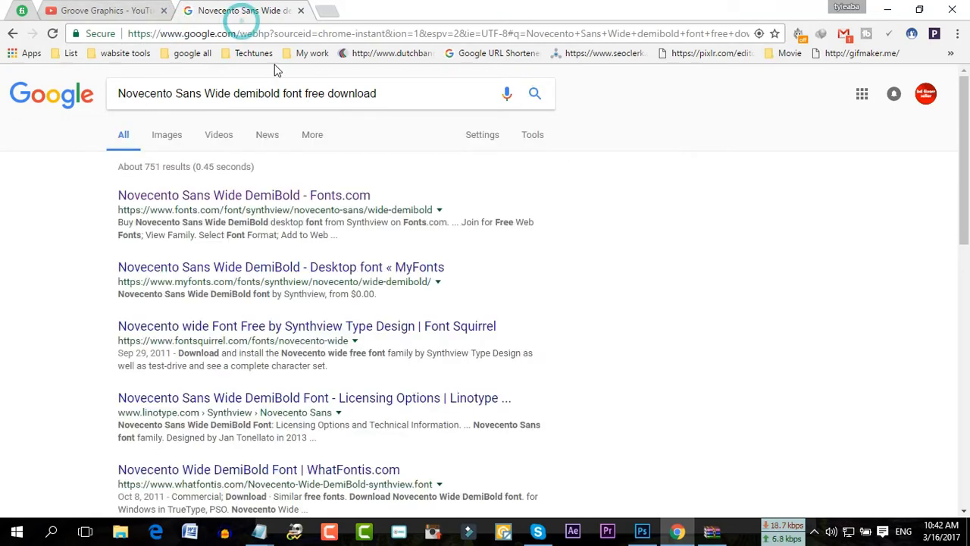
# - Open the MyFonts and other font results in new tabs and browse them
pyautogui.rightClick(321, 271)
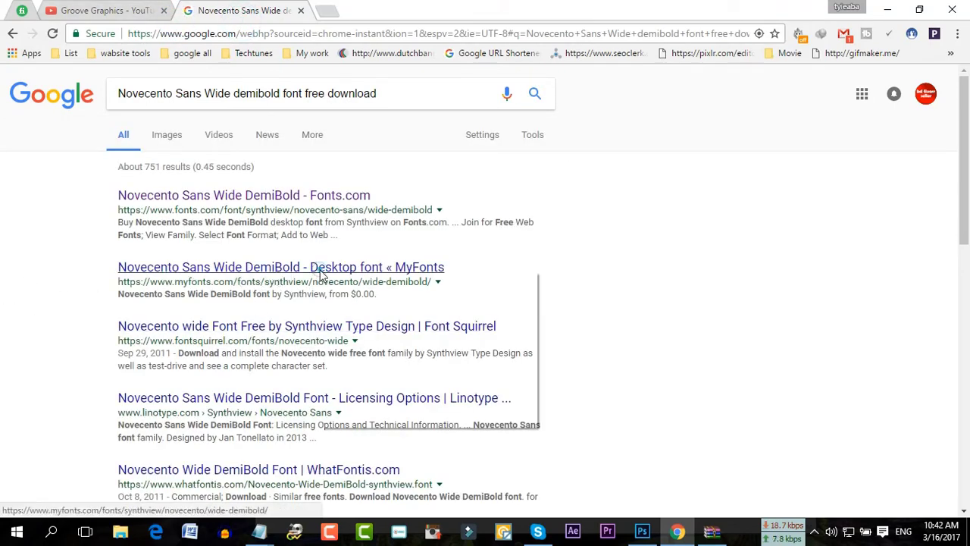
pyautogui.click(392, 281)
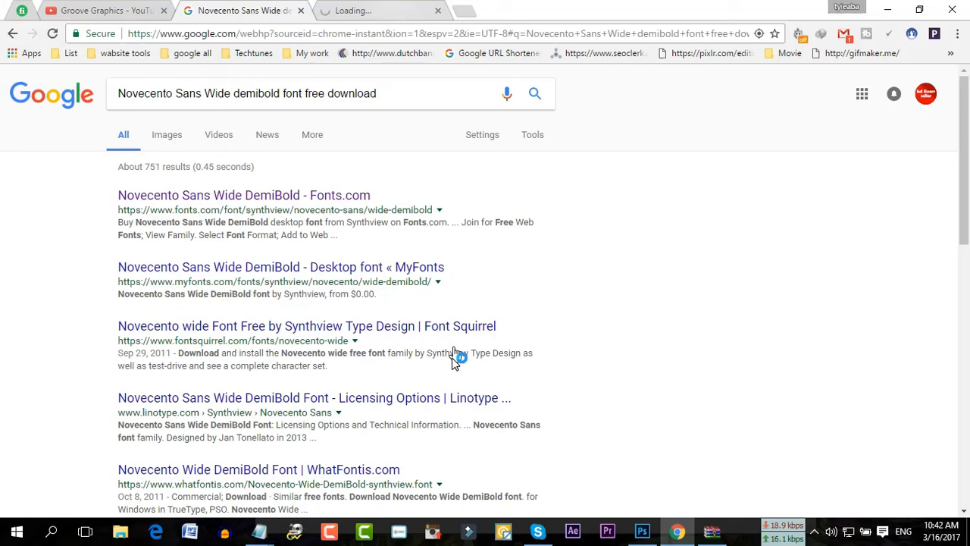
pyautogui.rightClick(327, 317)
pyautogui.rightClick(271, 326)
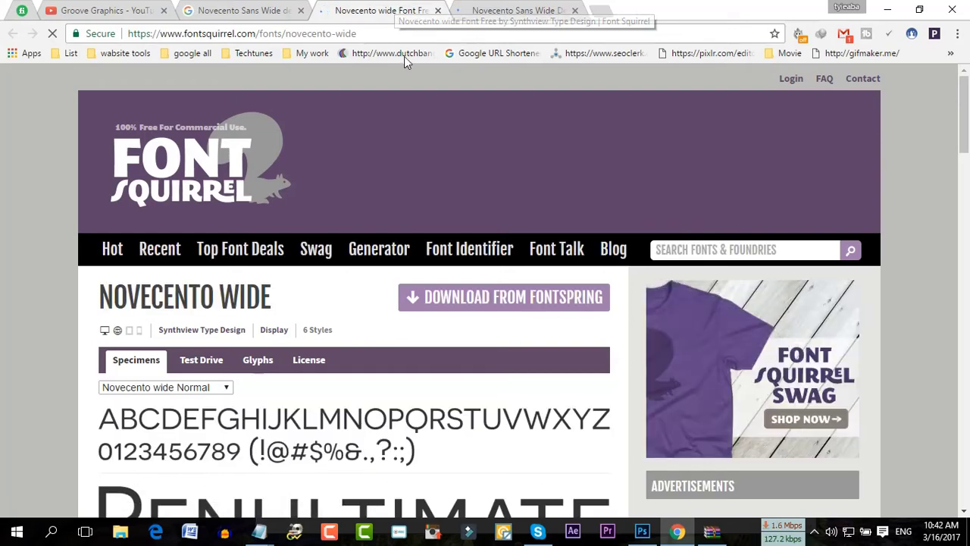
pyautogui.scroll(-5, 2, 205)
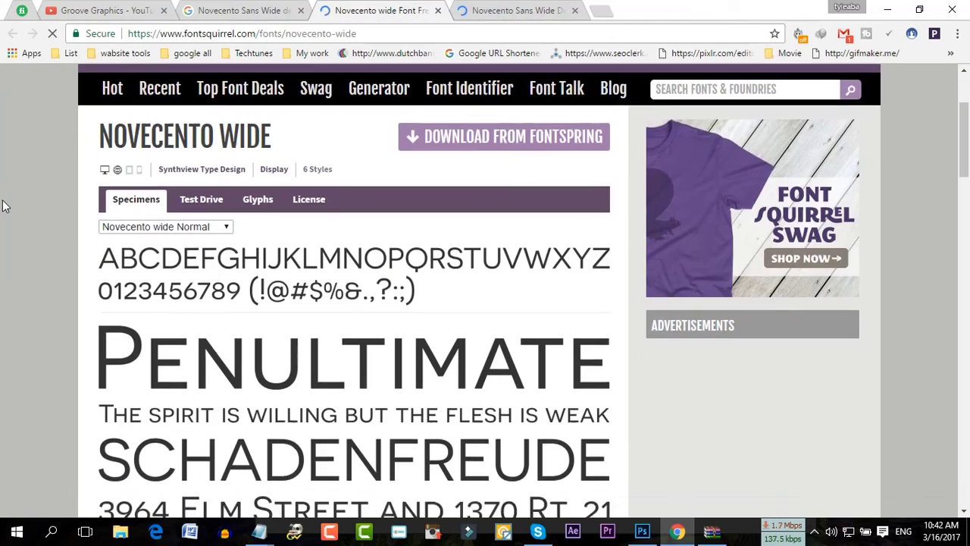
pyautogui.scroll(-10, 371, 196)
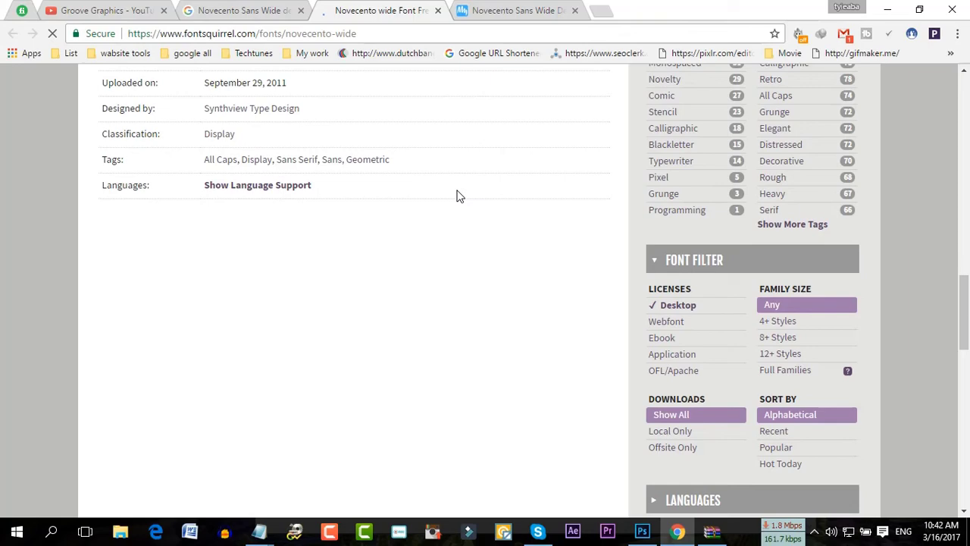
pyautogui.scroll(14, 457, 195)
pyautogui.scroll(2, 496, 250)
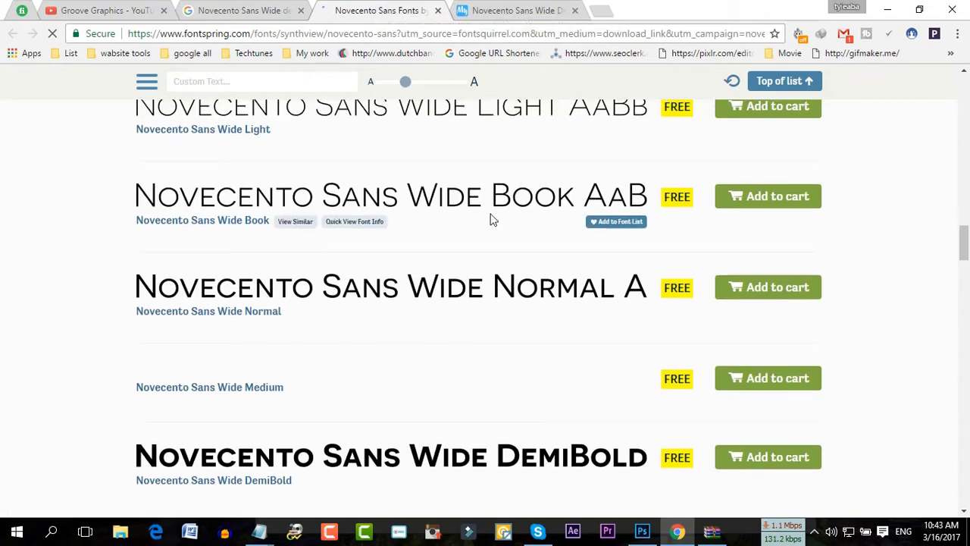
pyautogui.scroll(3, 488, 216)
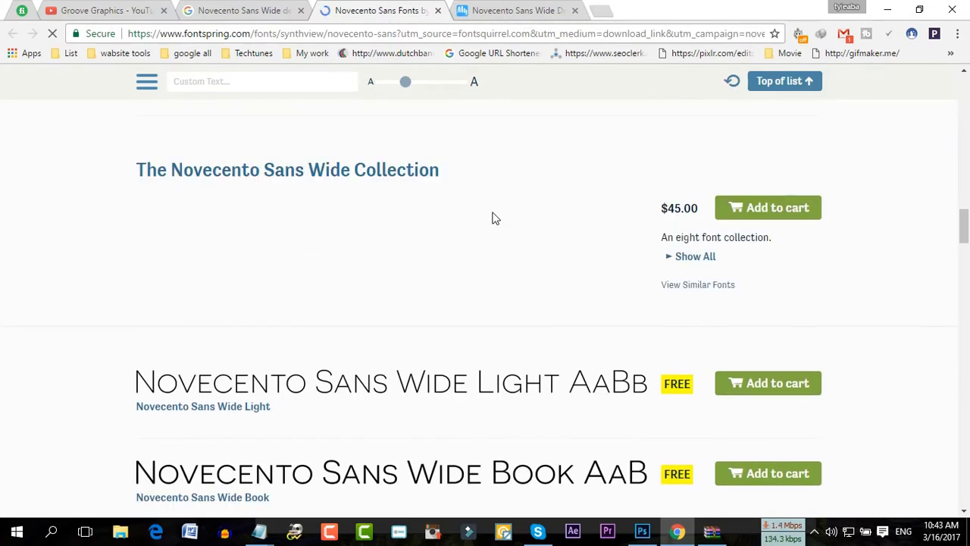
pyautogui.scroll(-3, 492, 219)
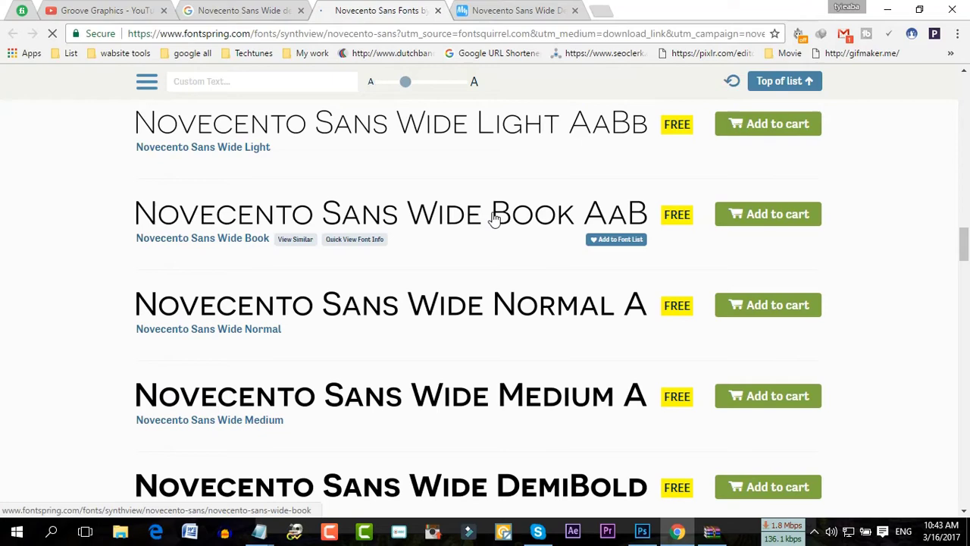
pyautogui.scroll(1, 493, 218)
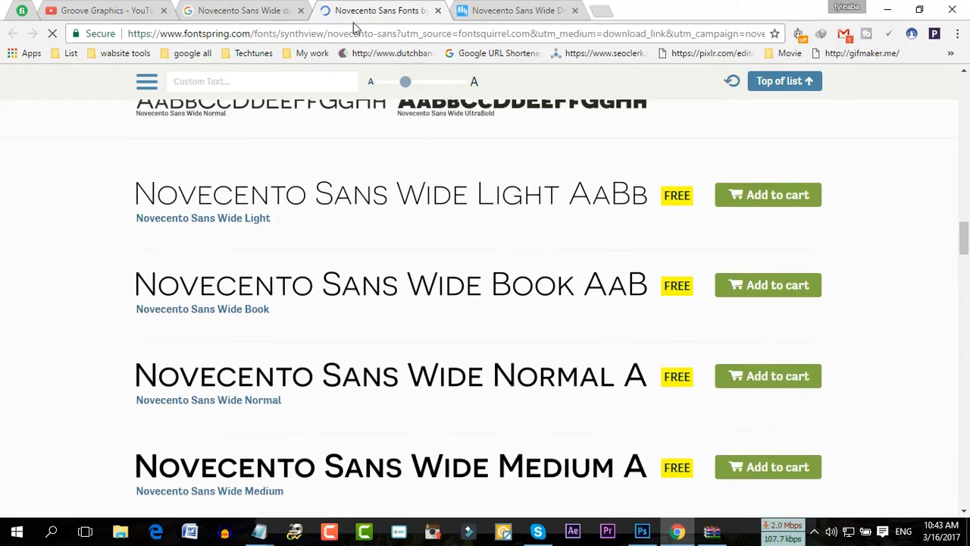
# - Close the Fontspring and MyFonts tabs, leaving the Google results showing
pyautogui.click(435, 10)
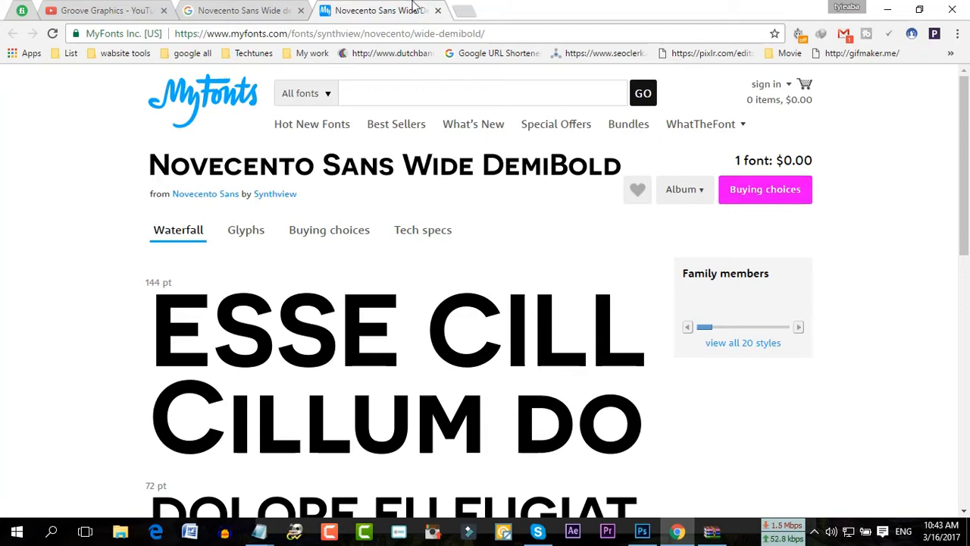
pyautogui.click(277, 10)
pyautogui.click(407, 10)
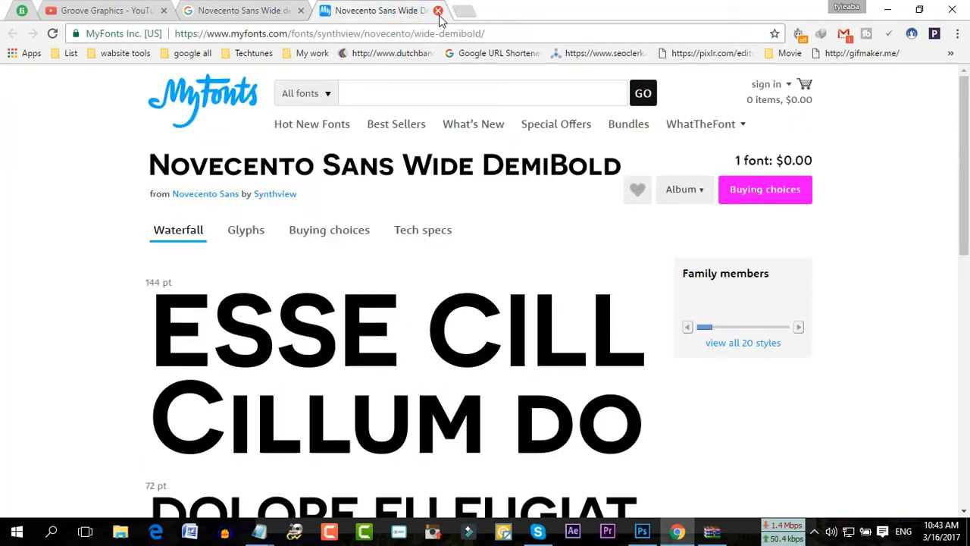
pyautogui.click(437, 10)
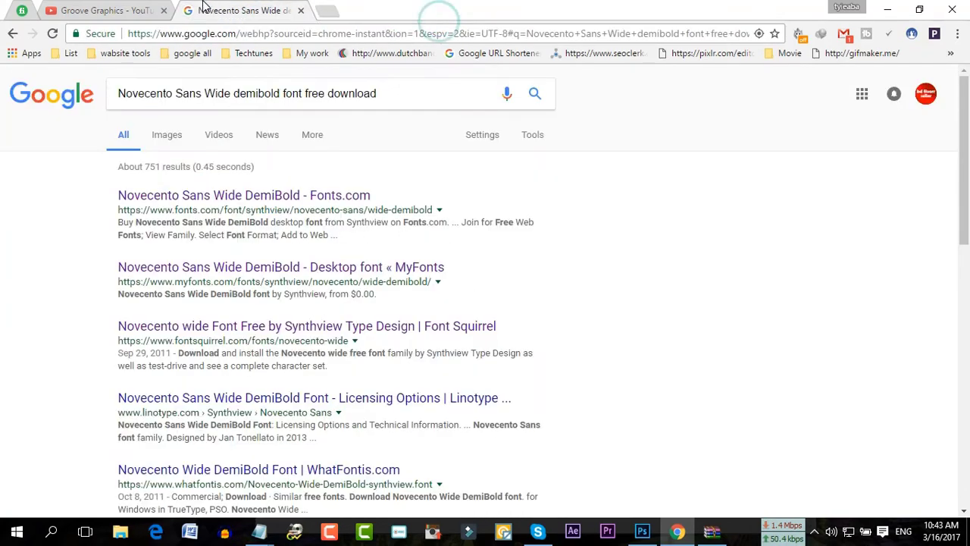
# - Copy 'keepcalm medium' from the font-name notes in Notepad
pyautogui.click(259, 530)
pyautogui.click(344, 469)
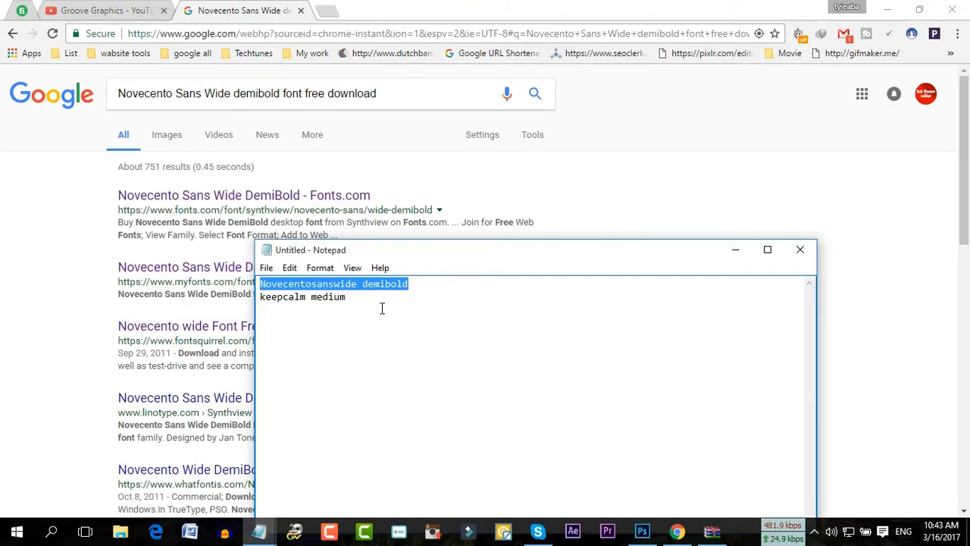
pyautogui.moveTo(370, 301); pyautogui.dragTo(260, 297)
pyautogui.rightClick(288, 297)
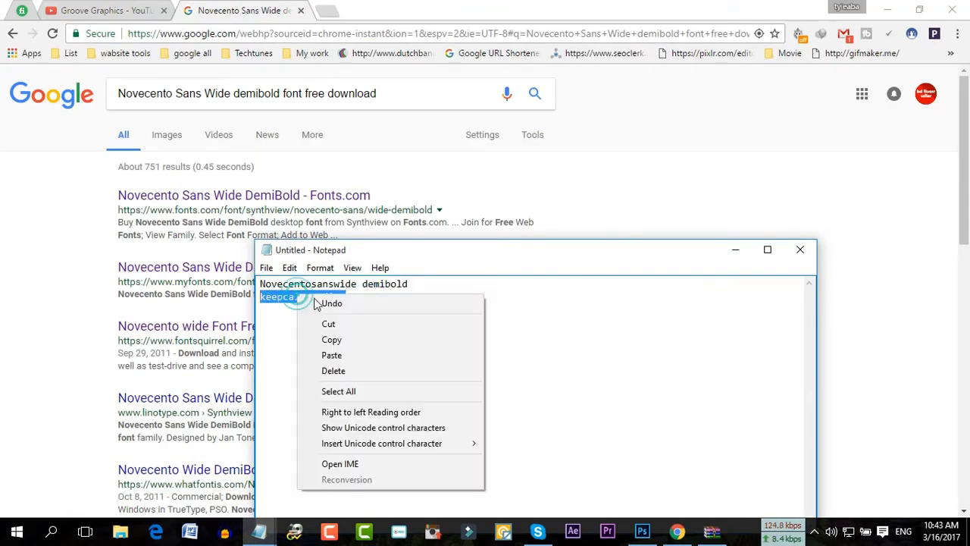
pyautogui.click(351, 341)
# - Replace the font name in the Google query with keepcalm medium and search
pyautogui.click(21, 247)
pyautogui.moveTo(303, 93); pyautogui.dragTo(116, 94)
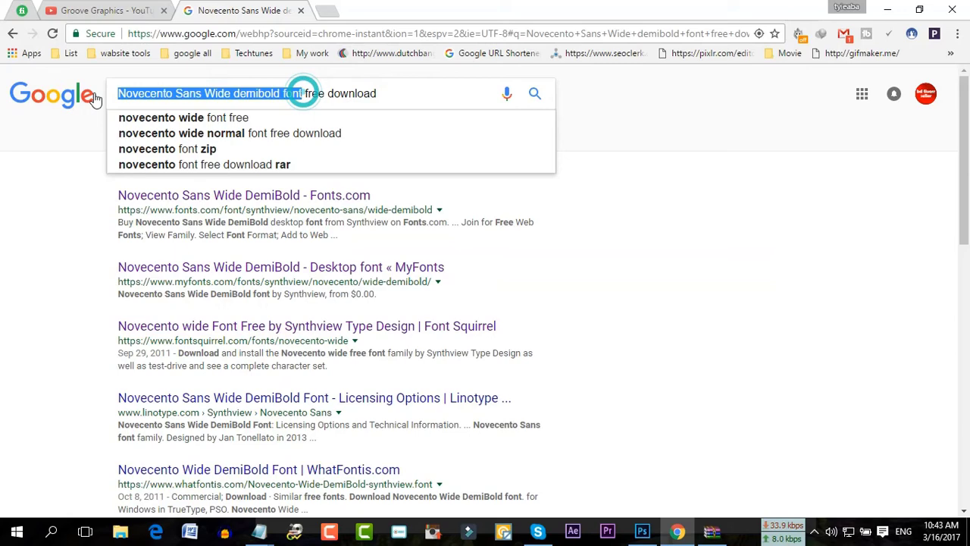
pyautogui.hotkey('ctrl', 'v')
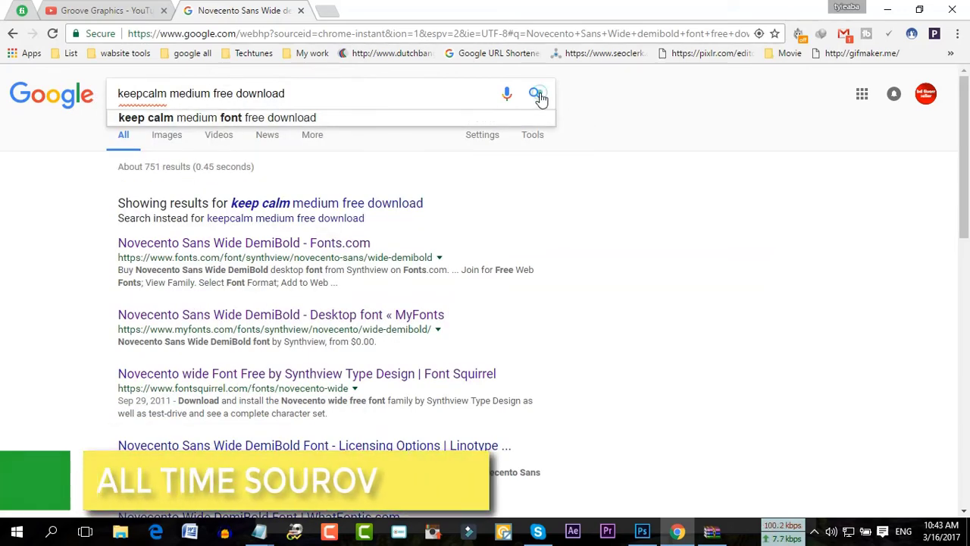
pyautogui.click(535, 94)
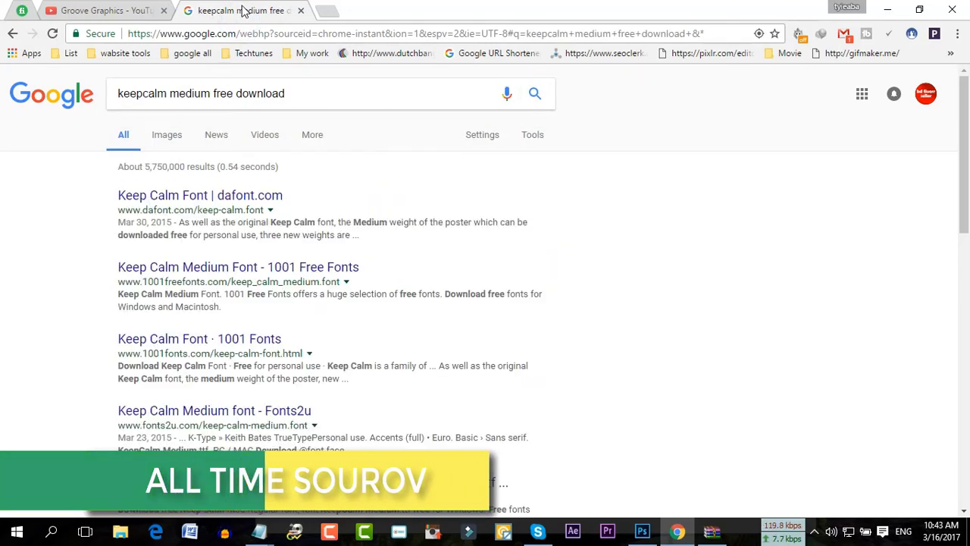
# - Open the dafont and 1001 Free Fonts results in new tabs, then close dafont
pyautogui.rightClick(223, 197)
pyautogui.click(308, 209)
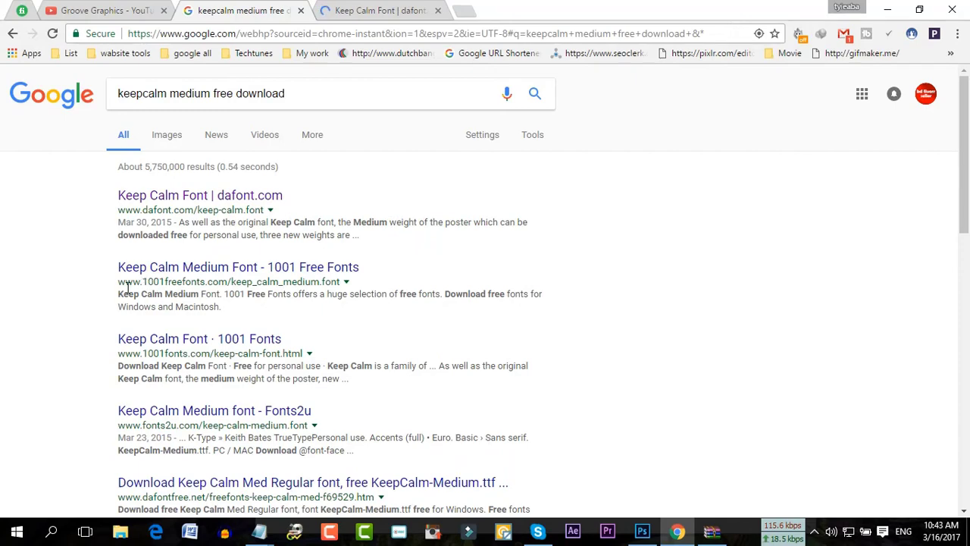
pyautogui.rightClick(221, 270)
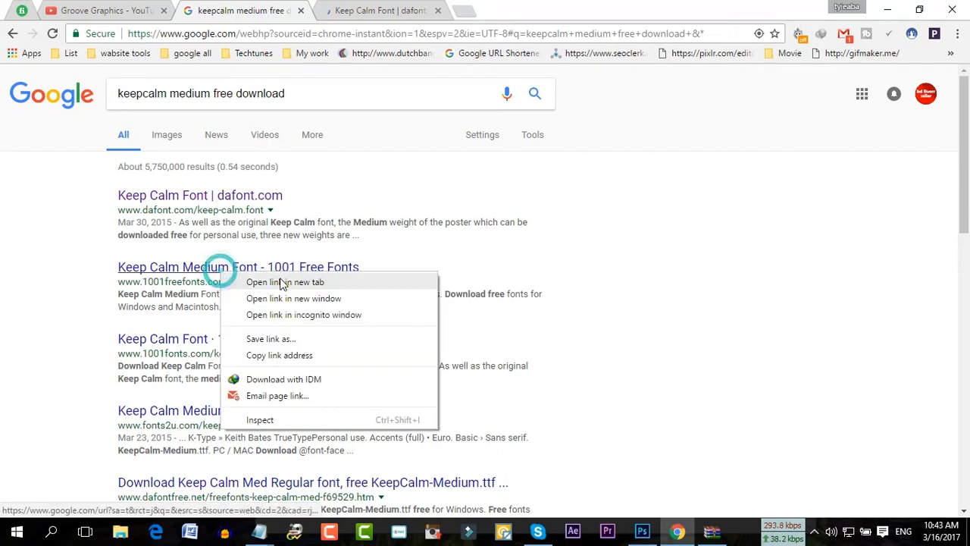
pyautogui.click(281, 281)
pyautogui.click(383, 11)
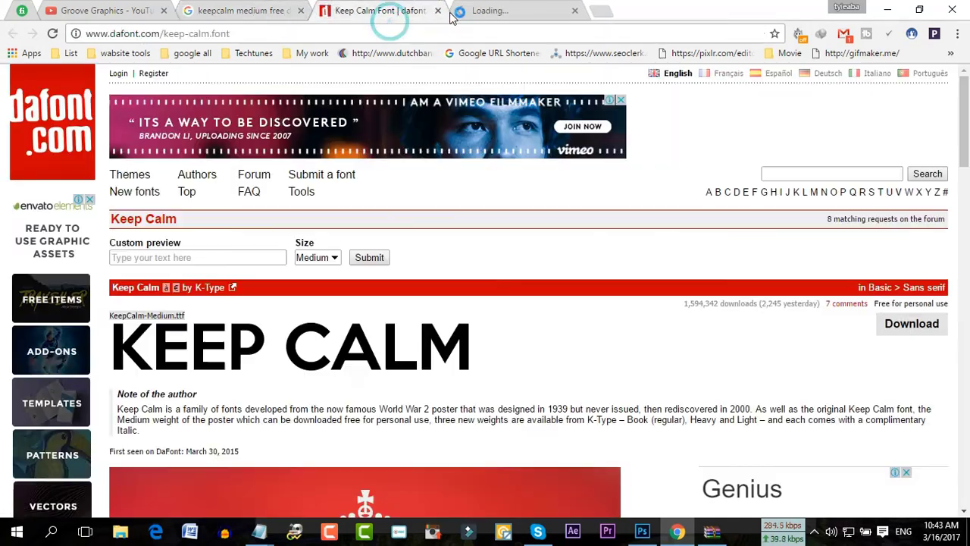
pyautogui.click(500, 10)
pyautogui.click(398, 11)
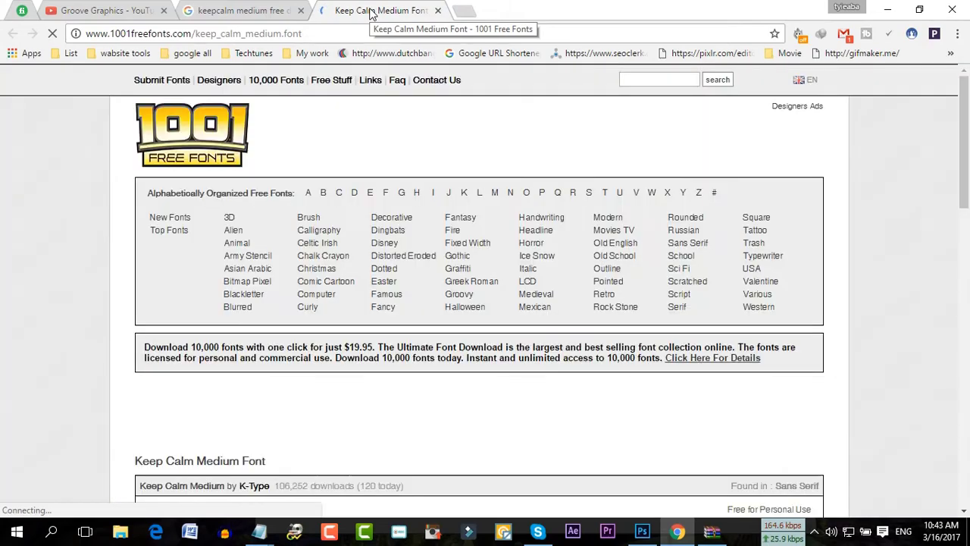
# - Download Keep Calm Medium from the 1001 Free Fonts page
pyautogui.scroll(-4, 297, 367)
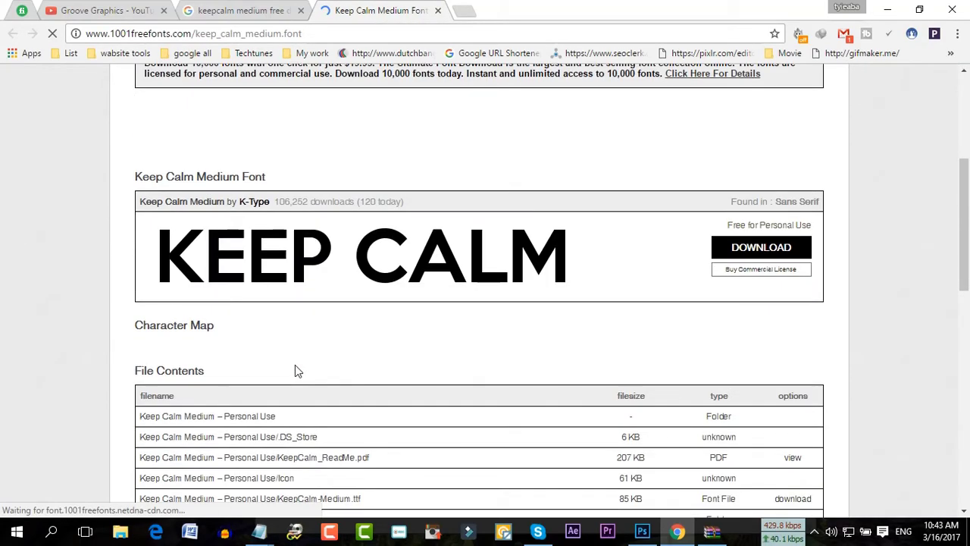
pyautogui.scroll(1, 295, 365)
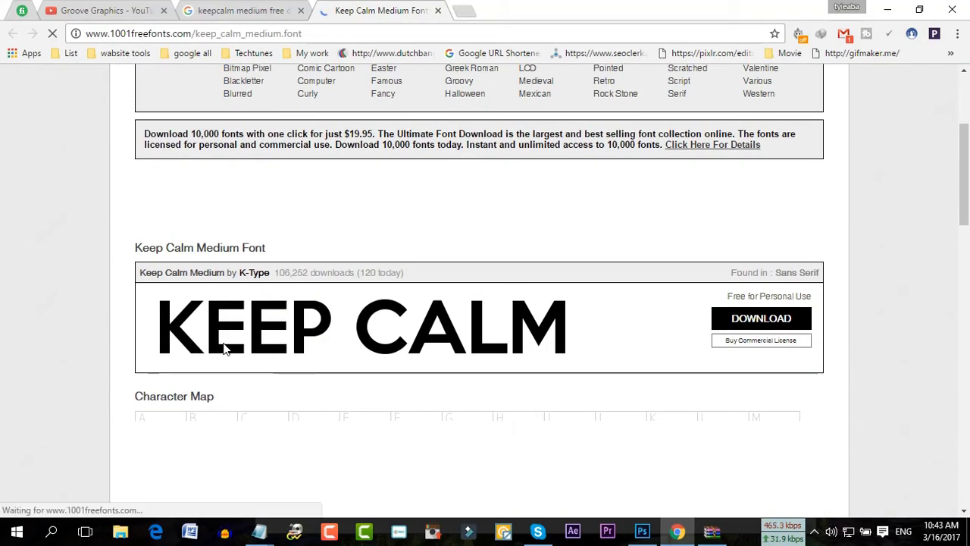
pyautogui.click(764, 323)
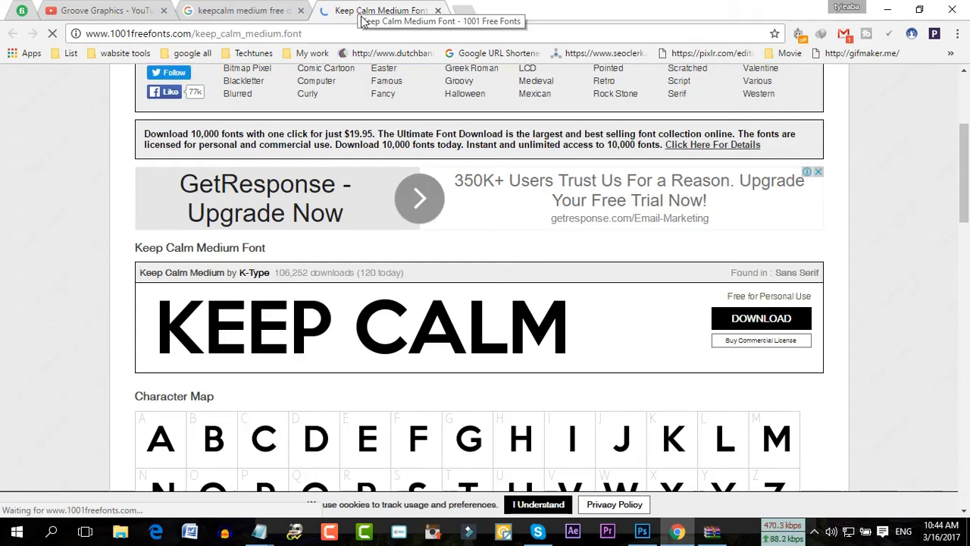
# - Download keep_calm_medium.zip and open its Keep Calm Medium – Personal Use folder in WinRAR
pyautogui.click(762, 320)
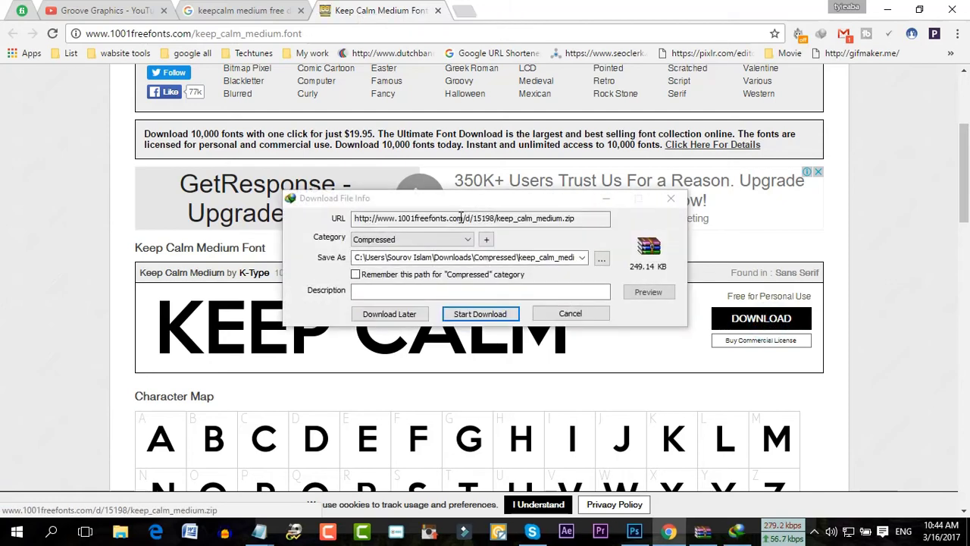
pyautogui.click(489, 315)
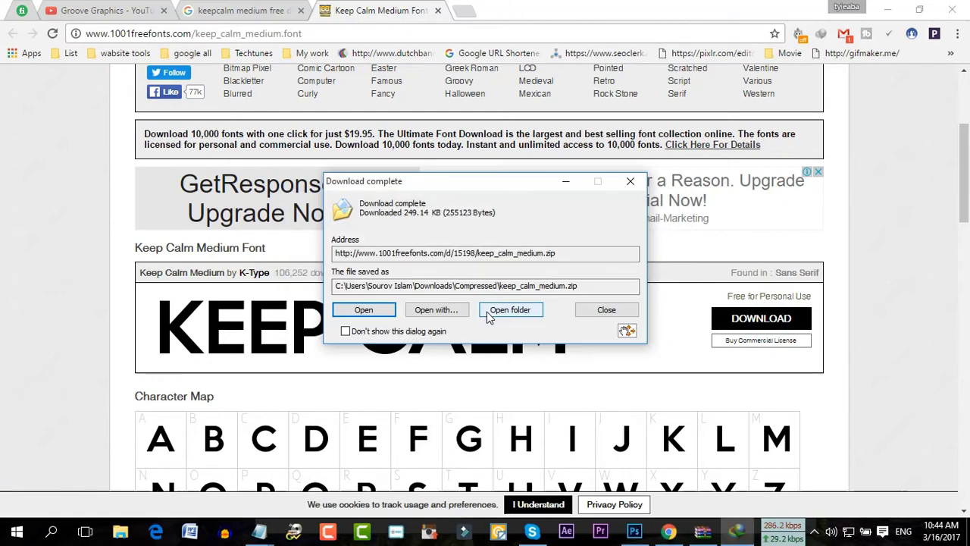
pyautogui.click(385, 314)
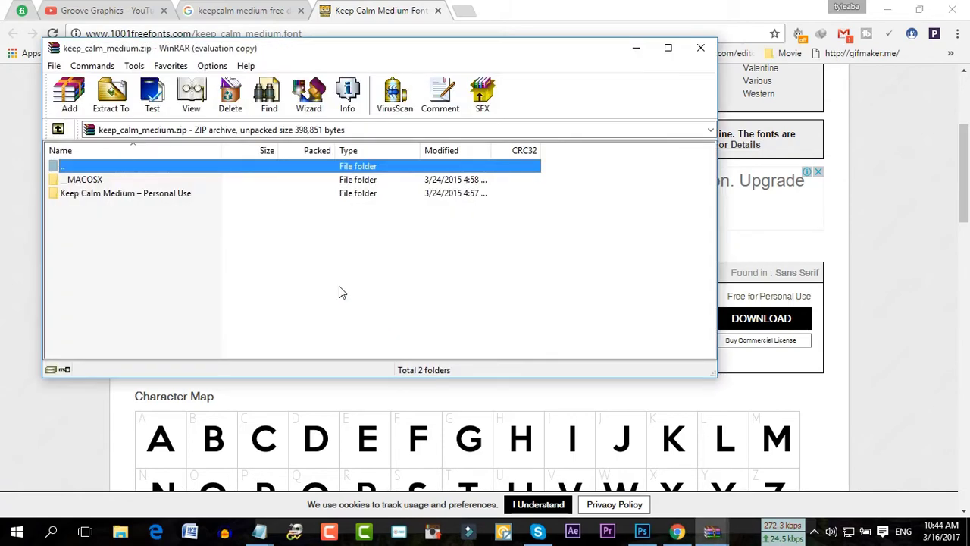
pyautogui.doubleClick(111, 191)
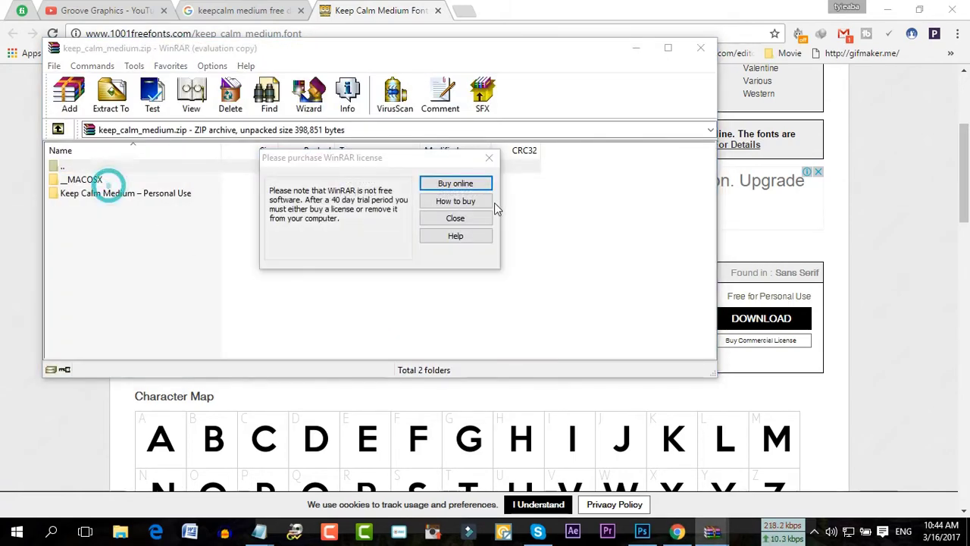
pyautogui.click(456, 218)
pyautogui.doubleClick(98, 191)
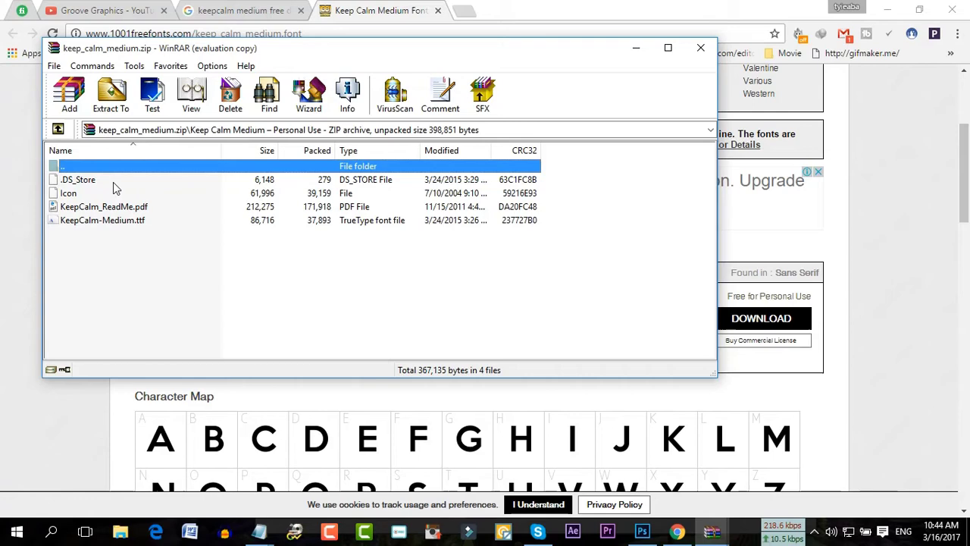
# - Install KeepCalm-Medium.ttf, close the archive and return to the Google results
pyautogui.doubleClick(106, 219)
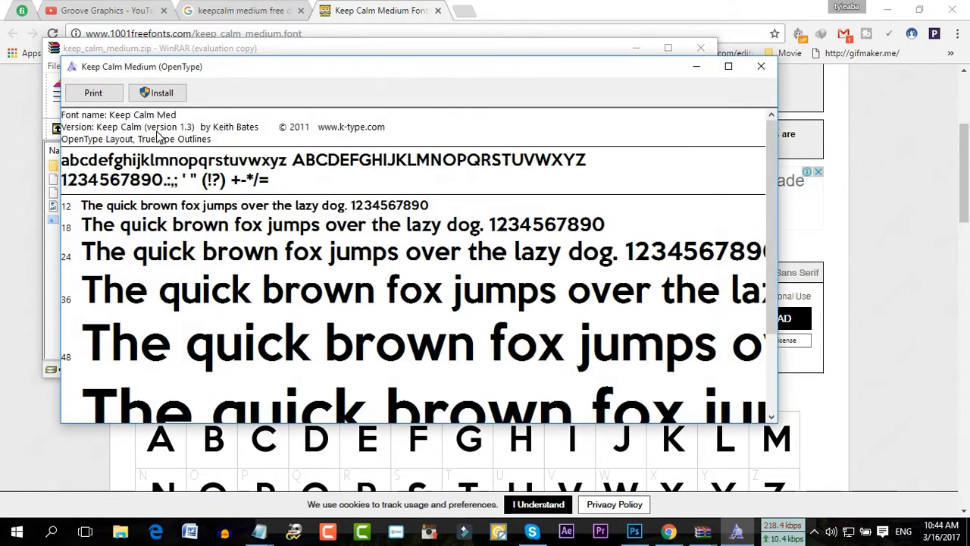
pyautogui.click(156, 93)
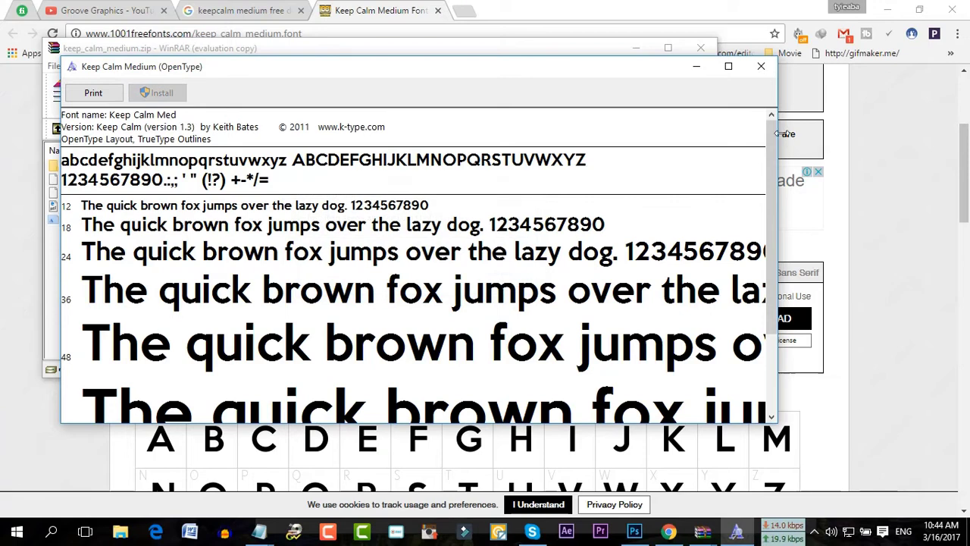
pyautogui.click(761, 66)
pyautogui.click(700, 48)
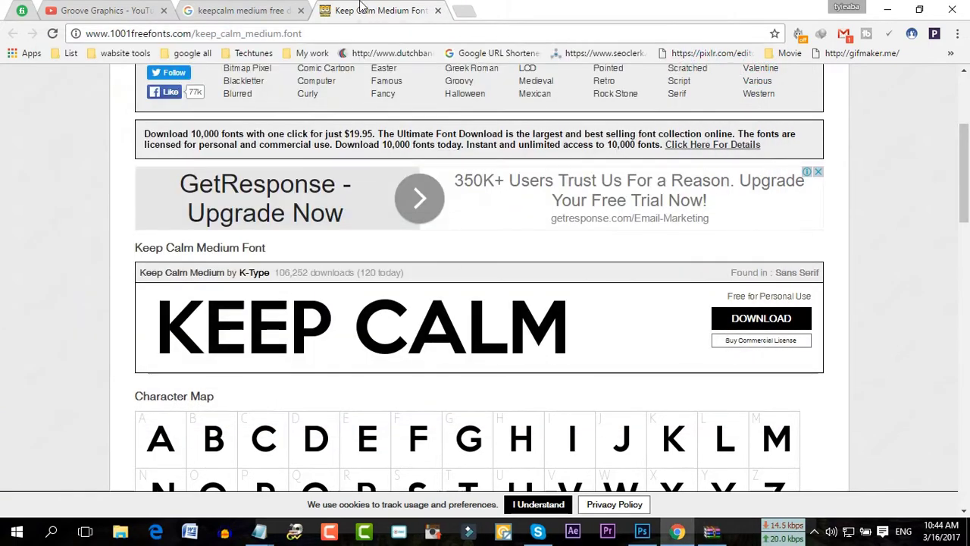
pyautogui.click(221, 10)
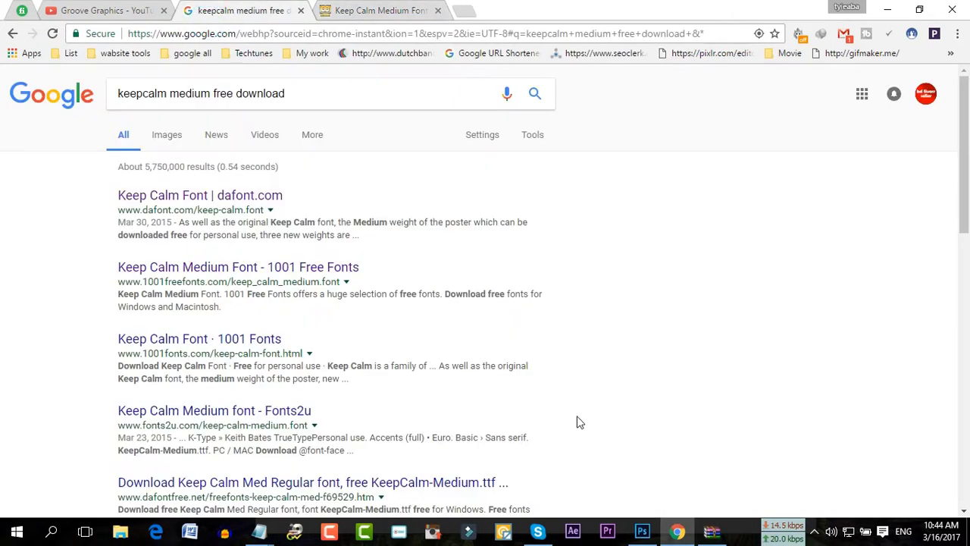
# - Dismiss the missing-fonts alert, zoom in on the NAME headline and select its layer
pyautogui.click(645, 533)
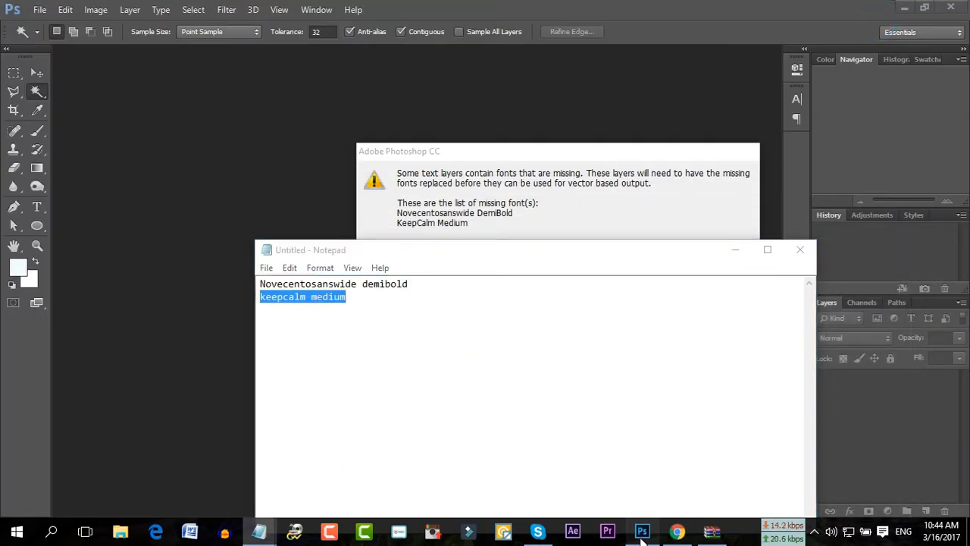
pyautogui.click(642, 533)
pyautogui.click(560, 246)
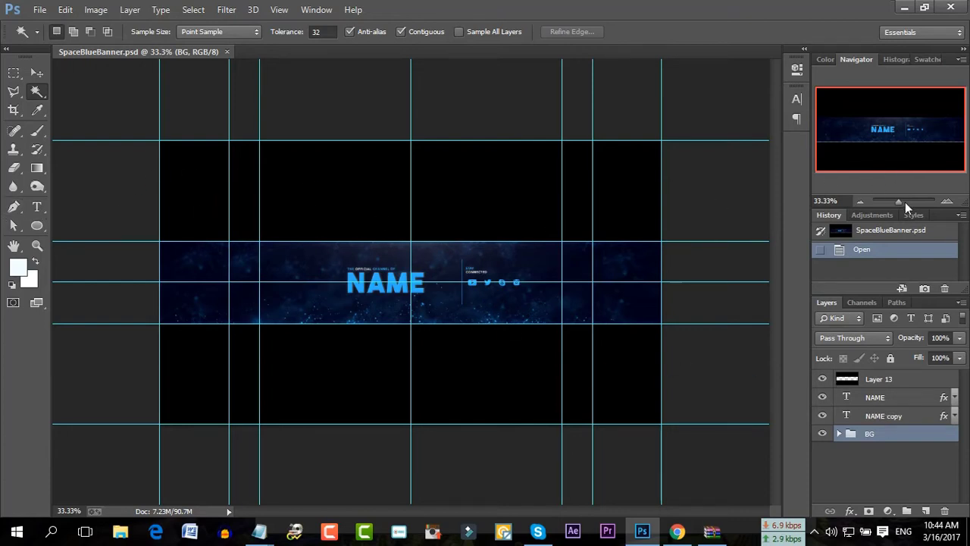
pyautogui.moveTo(897, 202); pyautogui.dragTo(906, 202)
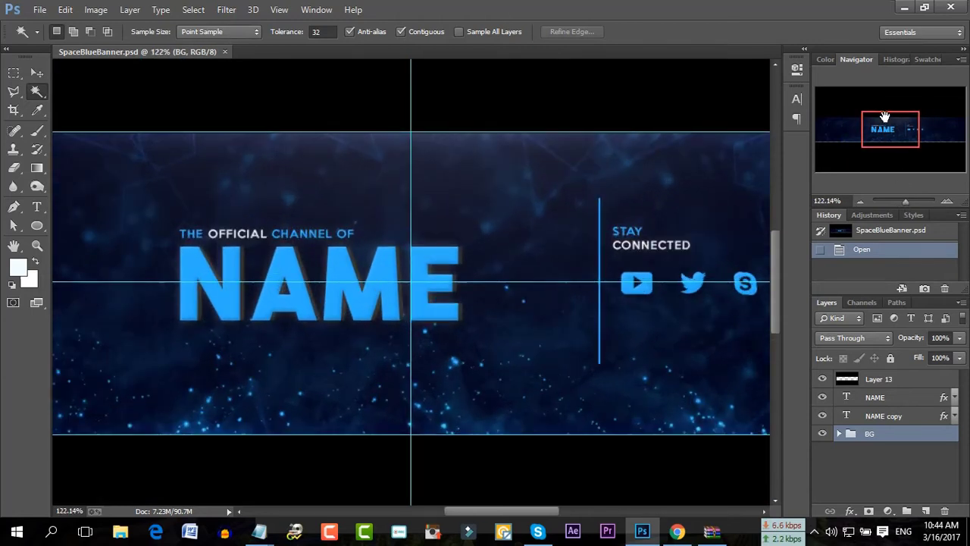
pyautogui.moveTo(884, 133); pyautogui.dragTo(880, 131)
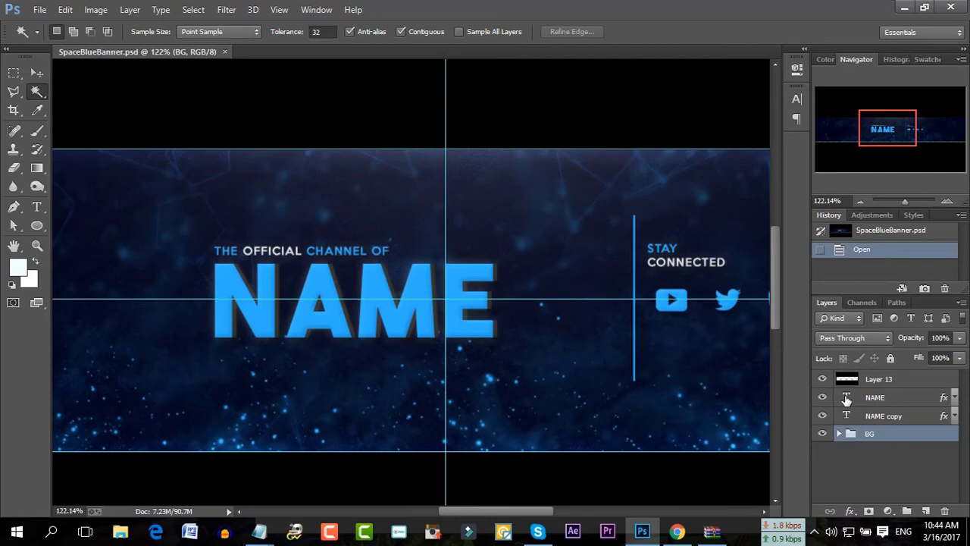
pyautogui.click(890, 402)
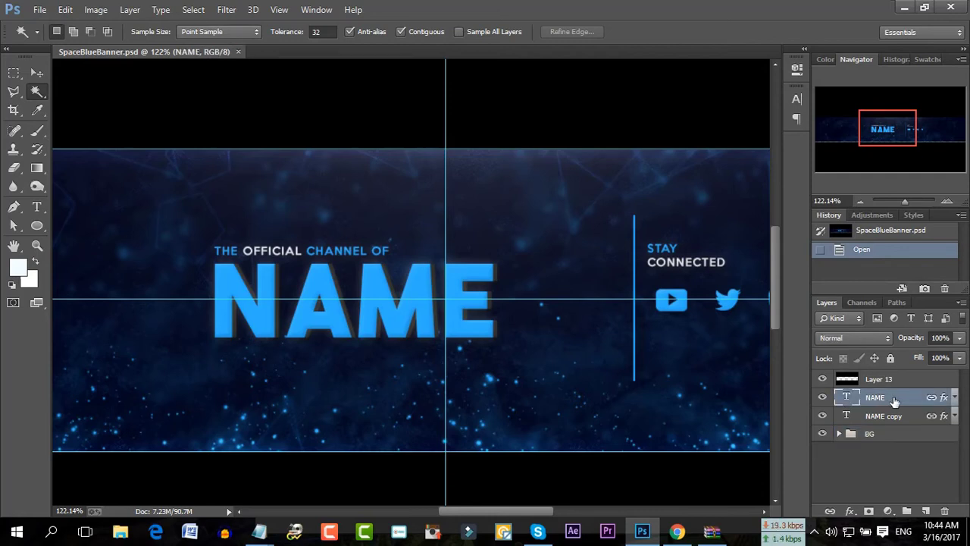
# - Retype the NAME headline with the channel owner's name using the Type tool and commit
pyautogui.click(37, 207)
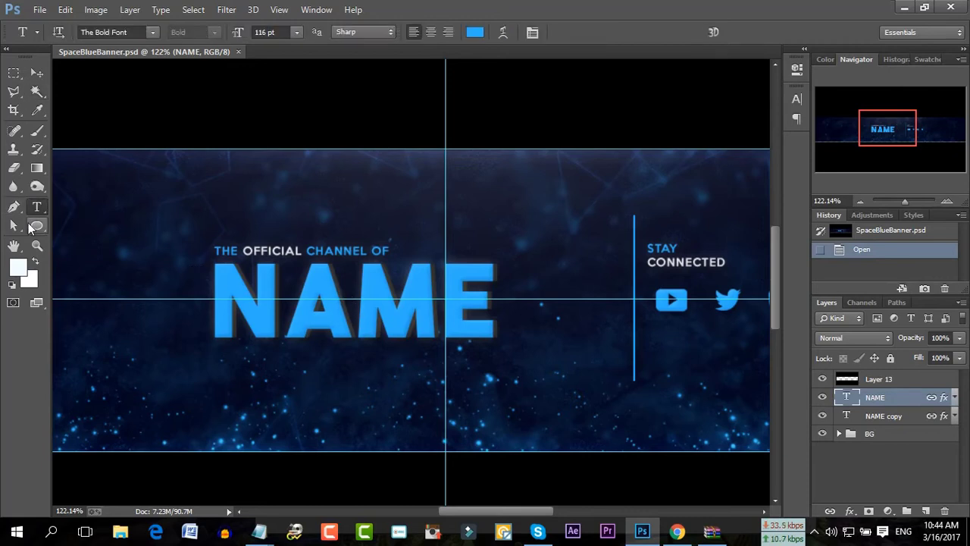
pyautogui.doubleClick(333, 297)
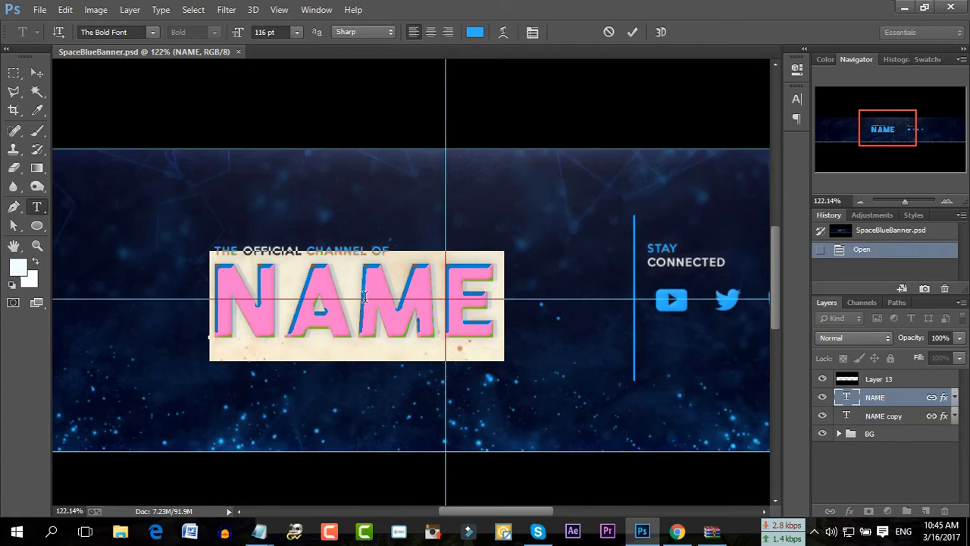
pyautogui.write('S')
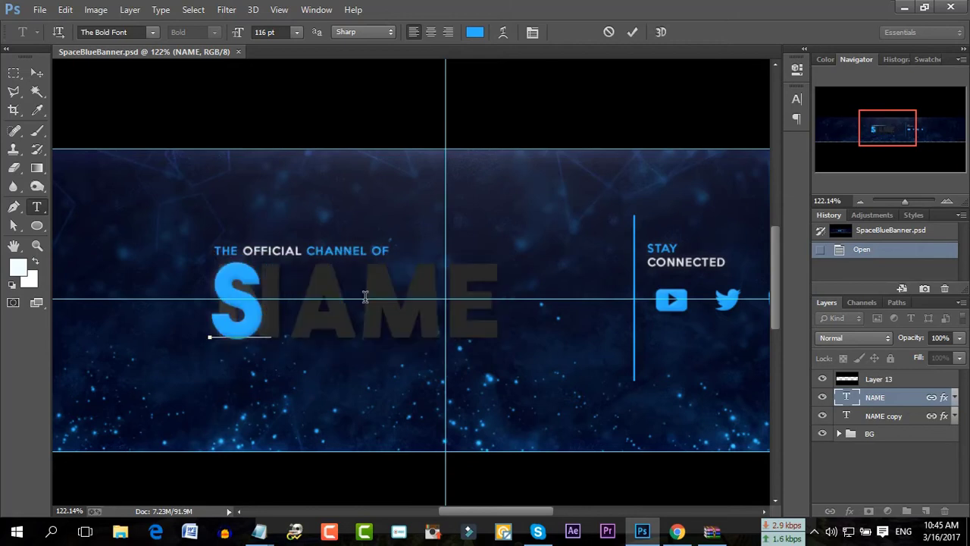
pyautogui.write('OUROV')
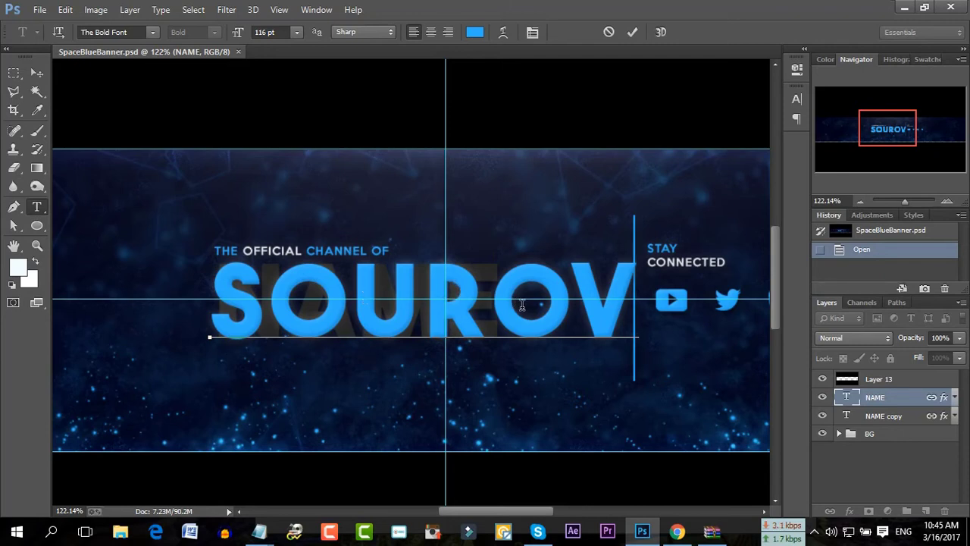
pyautogui.click(631, 31)
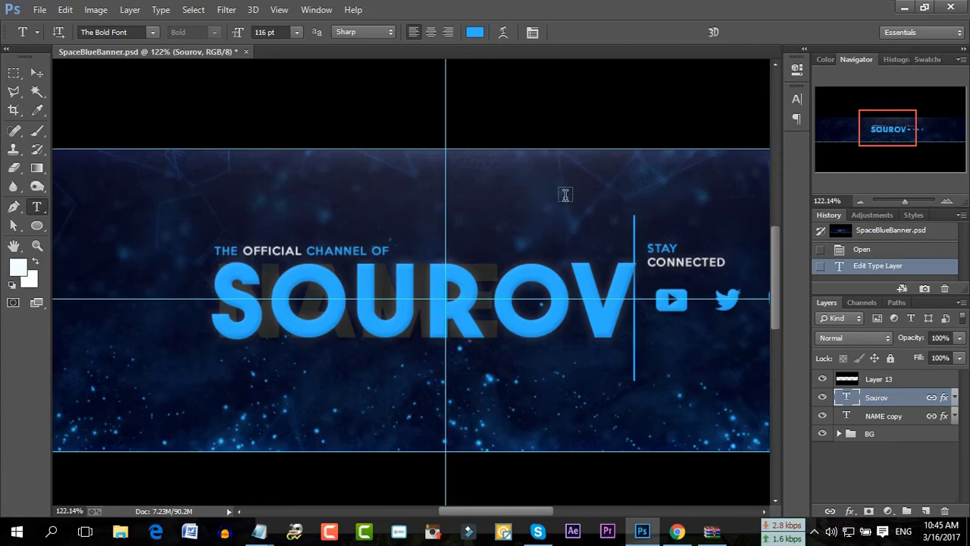
pyautogui.click(880, 421)
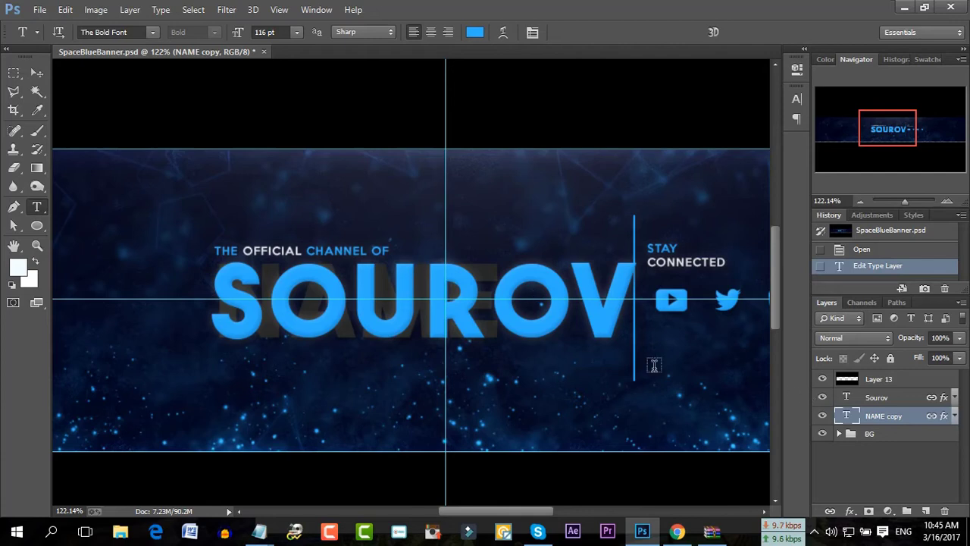
pyautogui.click(487, 302)
pyautogui.doubleClick(487, 302)
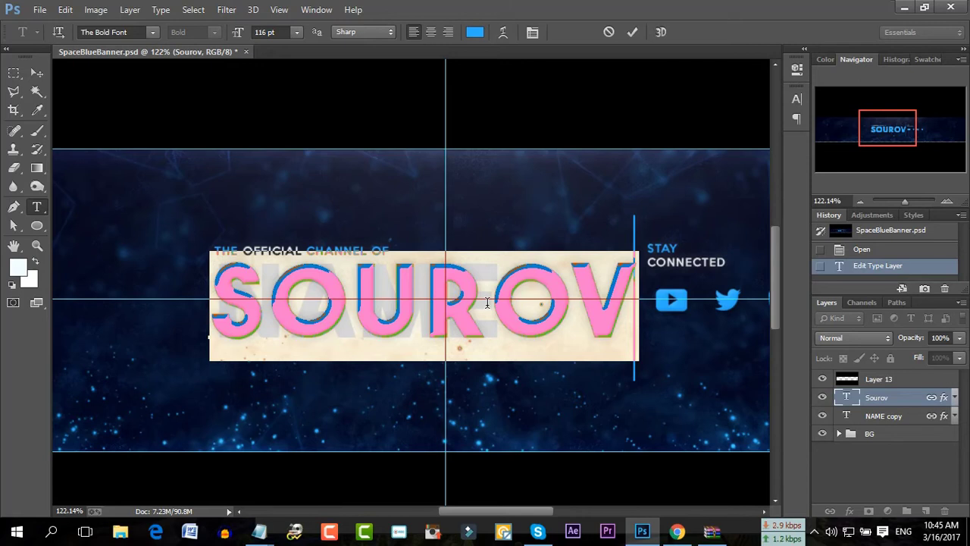
pyautogui.write('S')
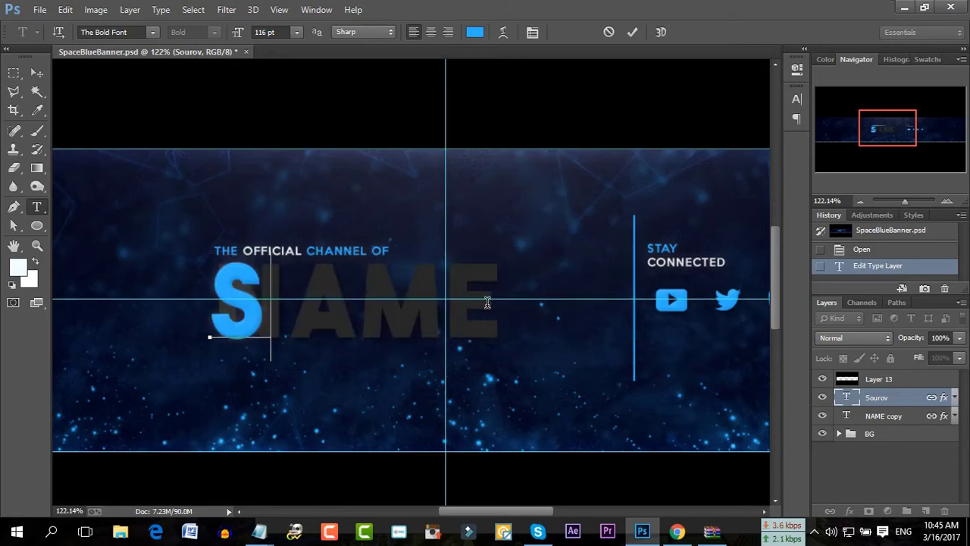
pyautogui.write('O')
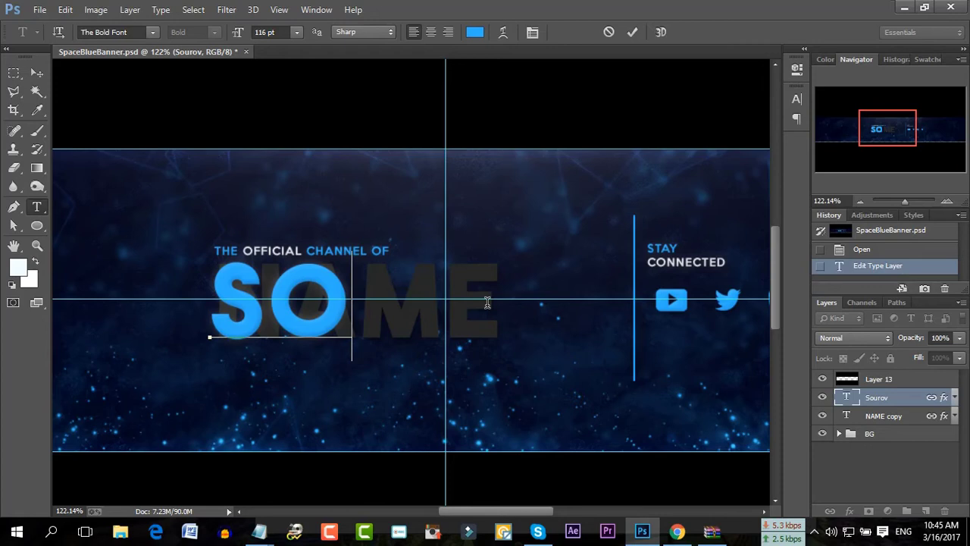
pyautogui.write('UROV')
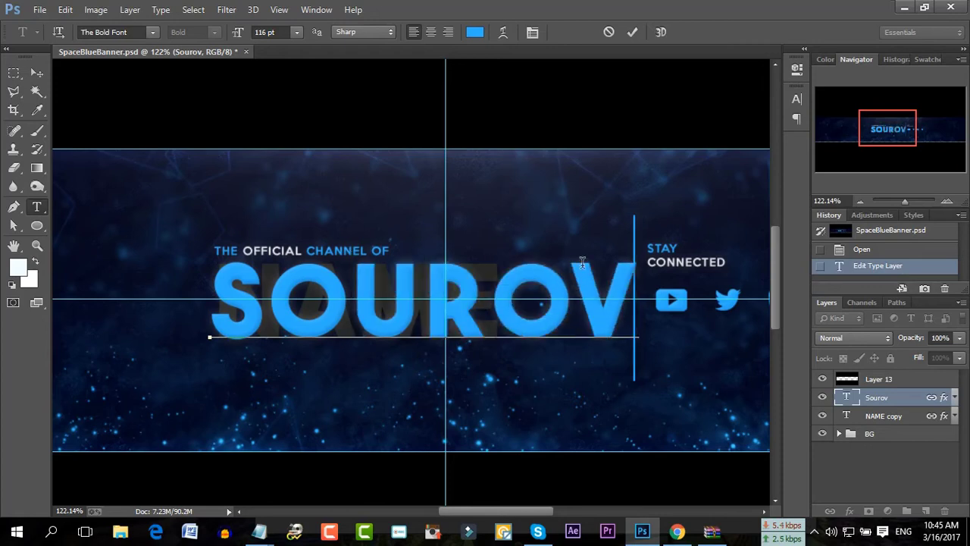
pyautogui.click(631, 33)
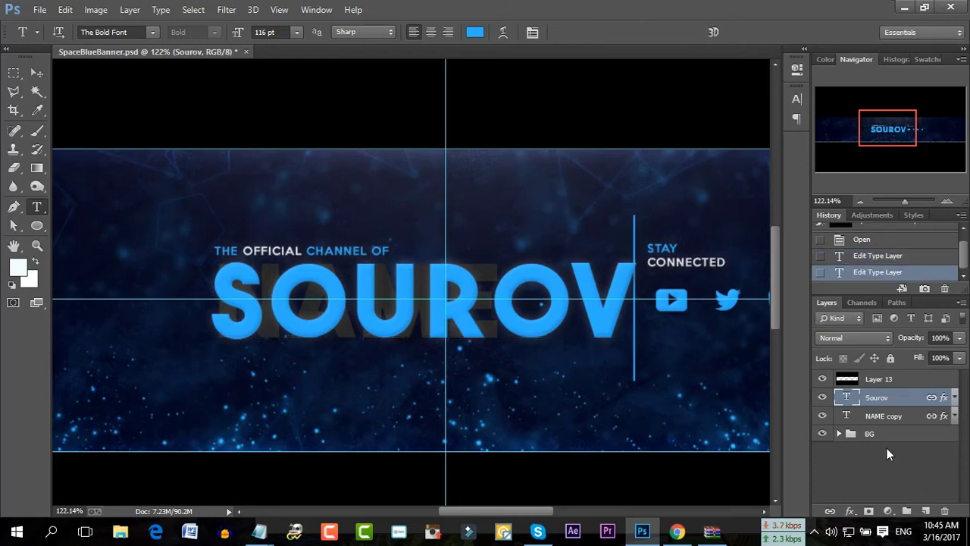
pyautogui.click(876, 419)
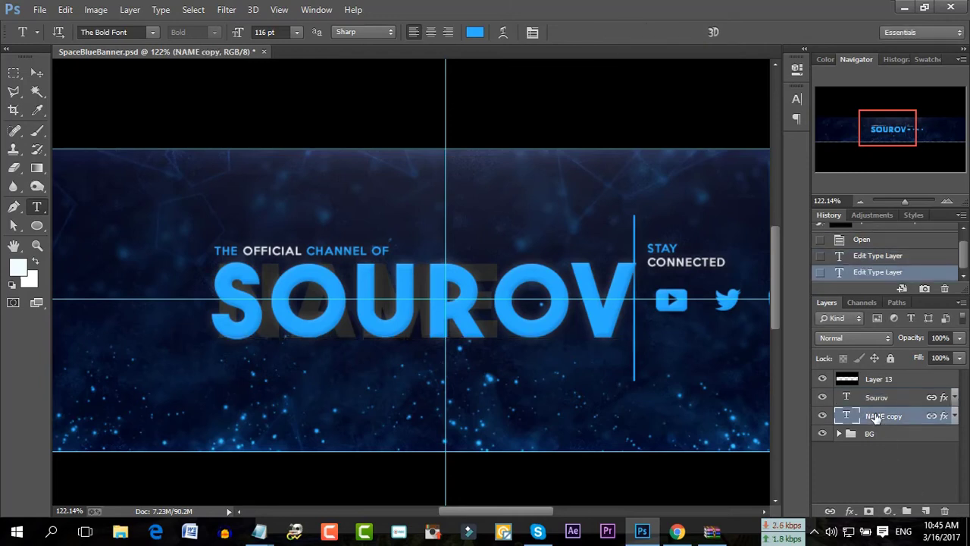
# - Hide the blue name layer and replace the dark NAME copy text with the owner's name
pyautogui.click(822, 398)
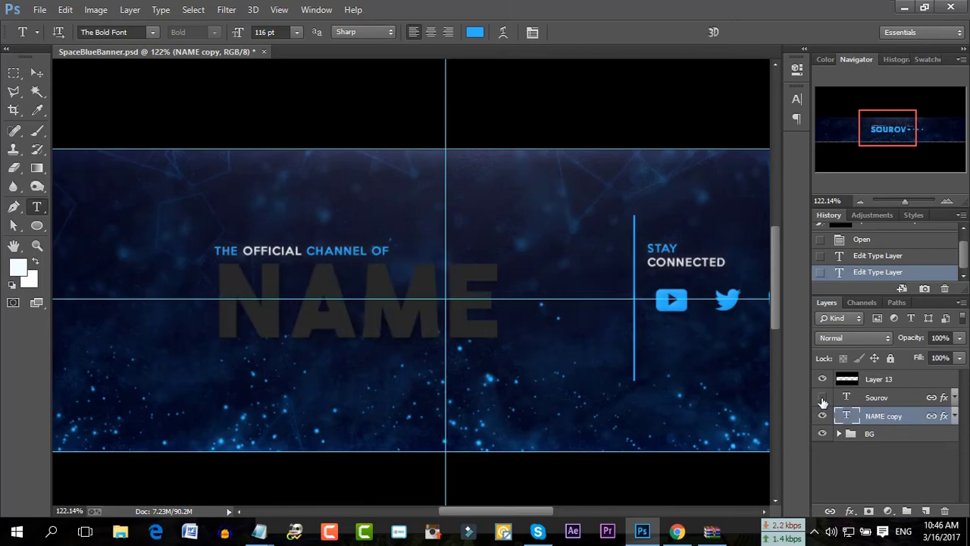
pyautogui.click(368, 280)
pyautogui.hotkey('ctrl', 'a')
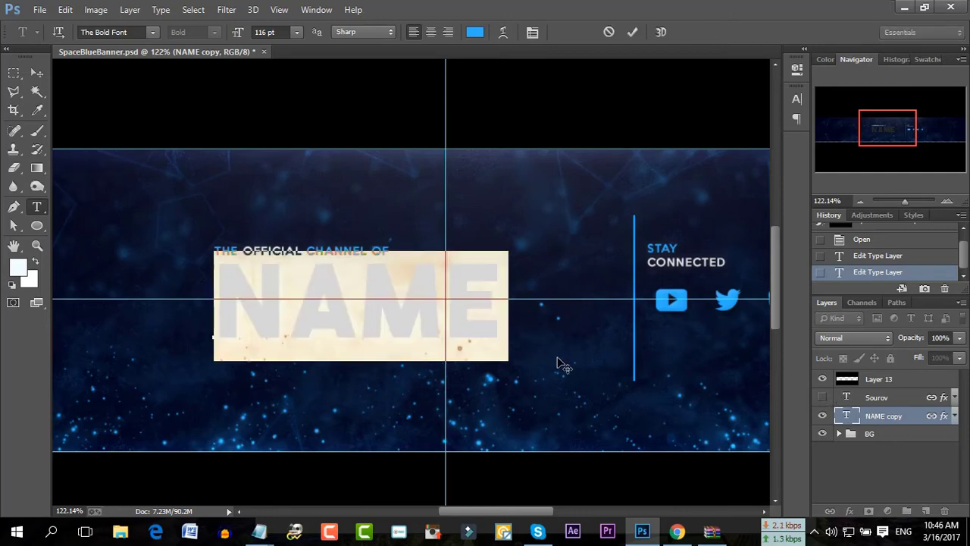
pyautogui.write('SOUROV')
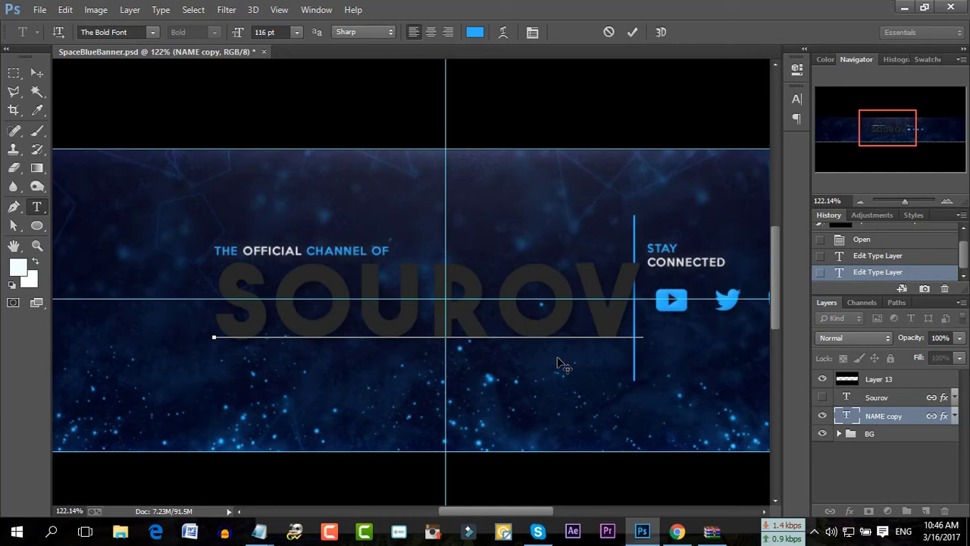
# - Tighten the O–V kerning three notches, nudge the dark word slightly, and commit the edit
pyautogui.click(581, 281)
pyautogui.hotkey('alt', 'Left')
pyautogui.hotkey('alt', 'Left')
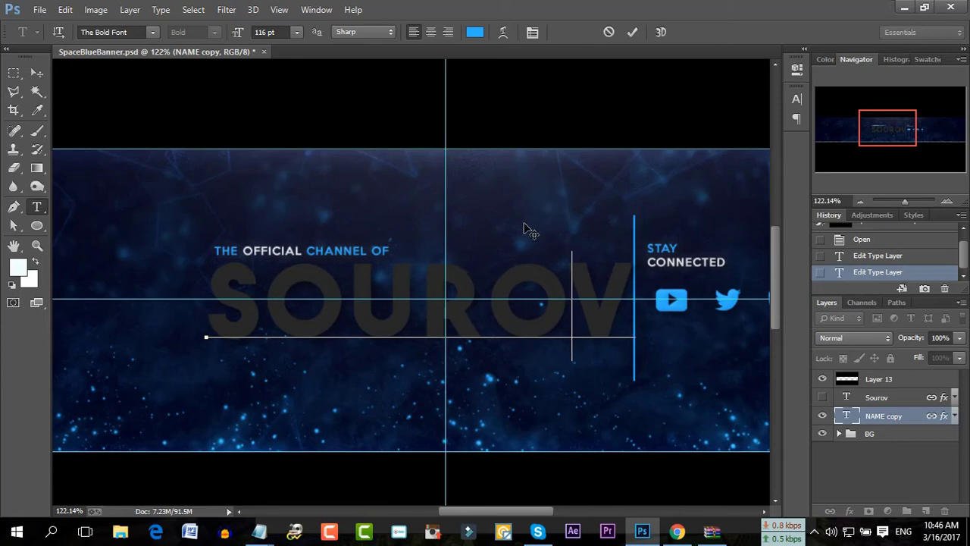
pyautogui.hotkey('alt', 'Left')
pyautogui.hotkey('alt', 'Left')
pyautogui.hotkey('alt', 'Left')
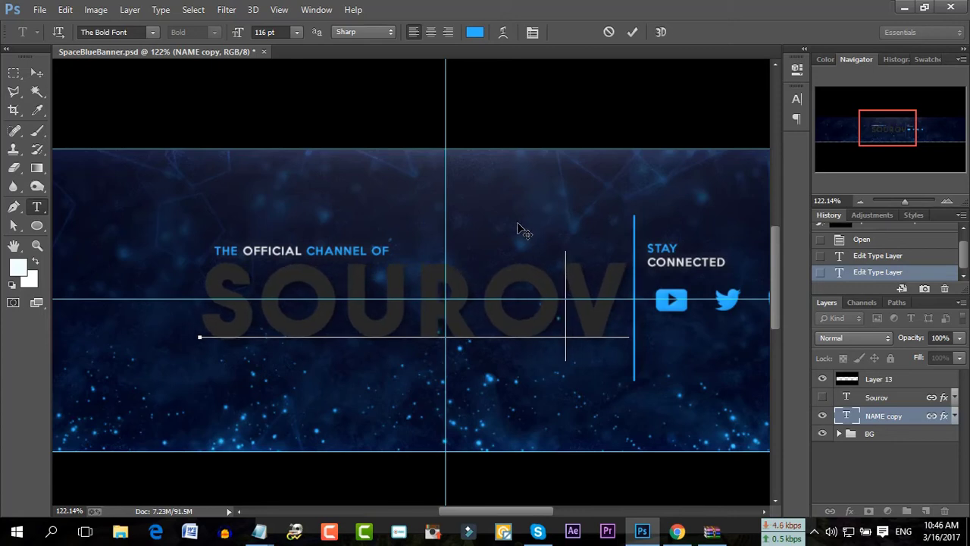
pyautogui.hotkey('alt', 'Left')
pyautogui.hotkey('alt', 'Left')
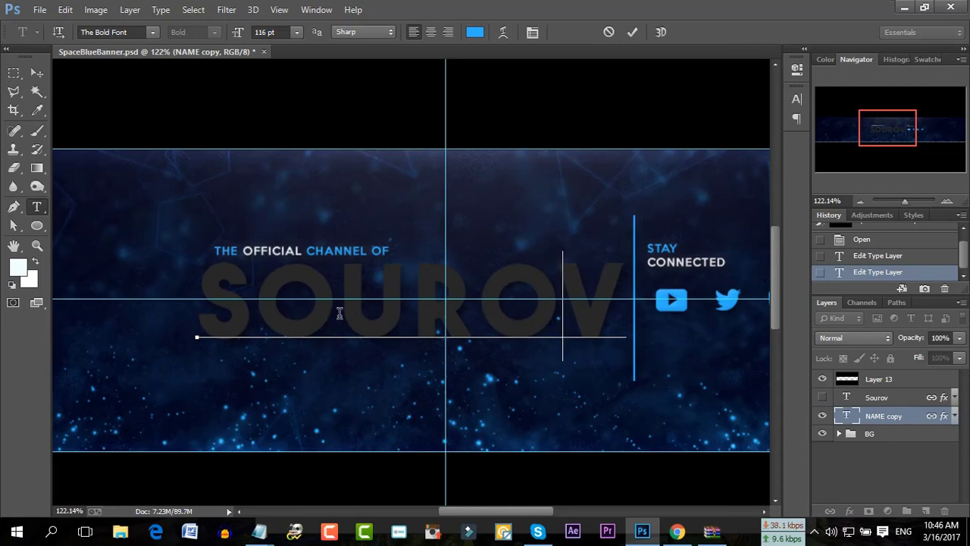
pyautogui.moveTo(213, 296); pyautogui.dragTo(610, 300)
pyautogui.click(542, 303)
pyautogui.moveTo(489, 213); pyautogui.dragTo(486, 208)
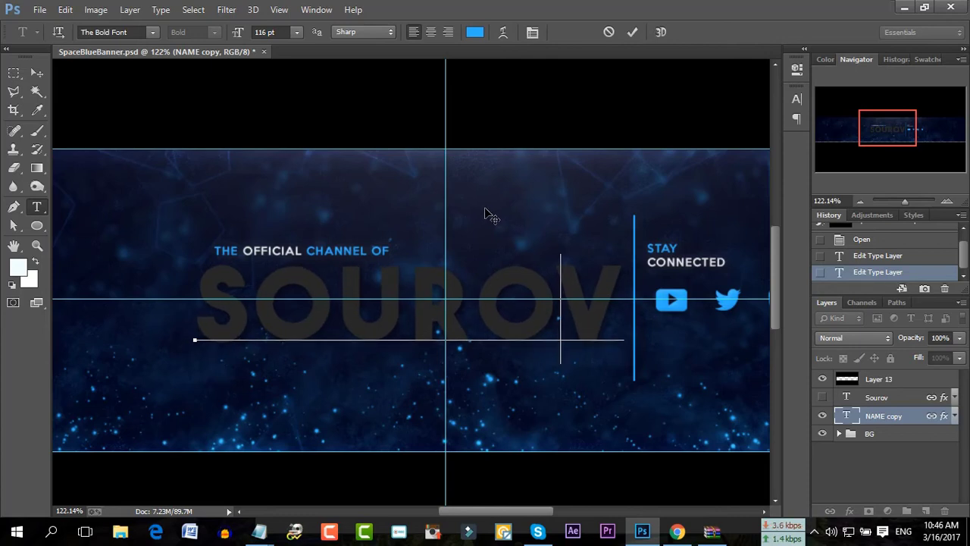
pyautogui.click(632, 32)
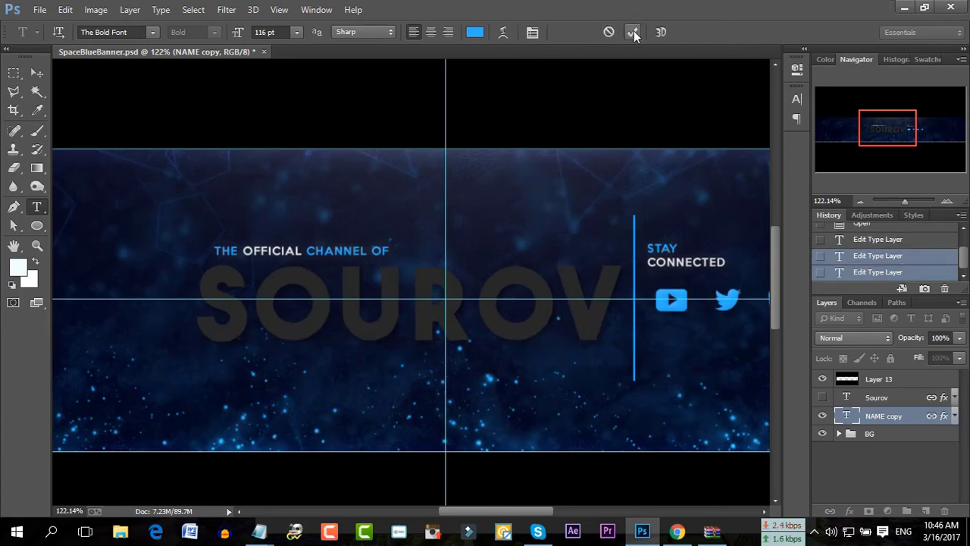
# - Make the blue name layer visible and move it about 11 px left over the shadow, then commit
pyautogui.click(887, 400)
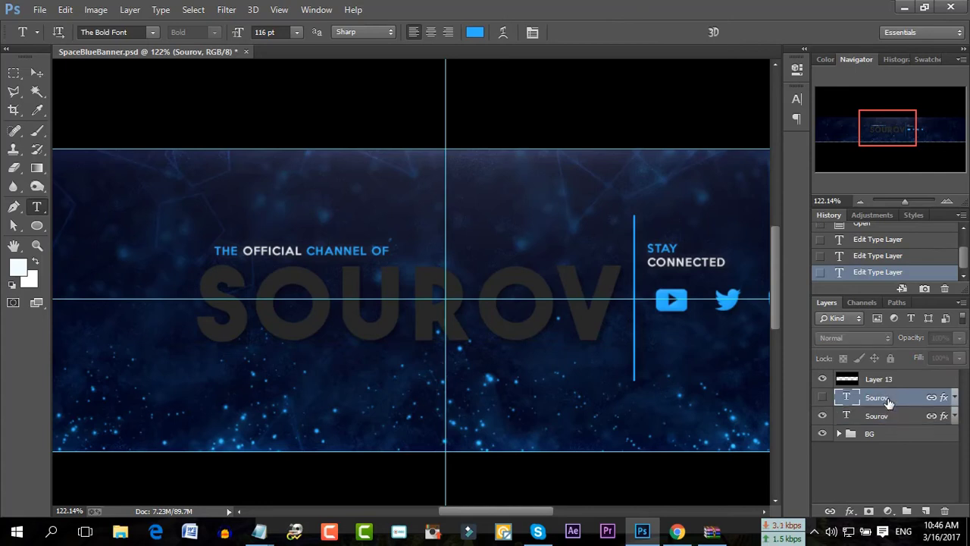
pyautogui.click(823, 398)
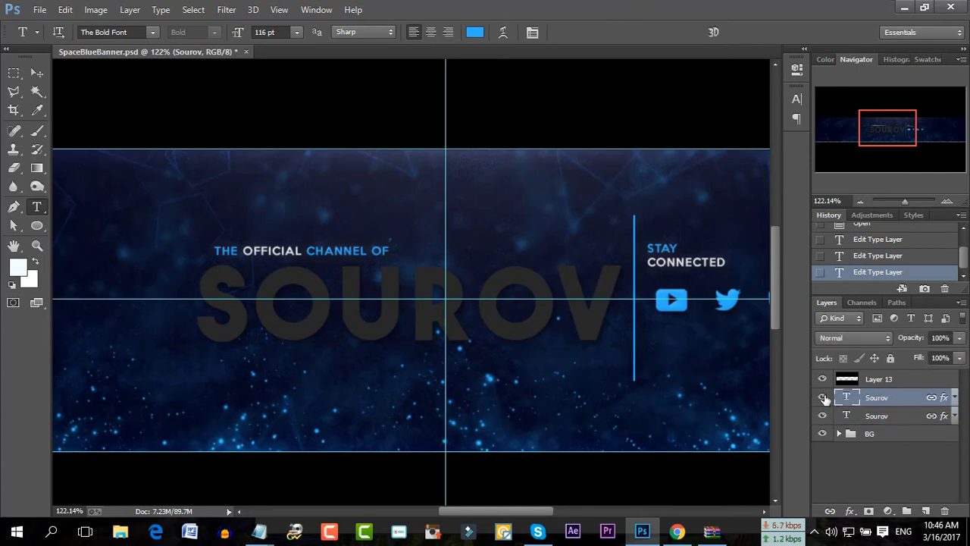
pyautogui.click(458, 294)
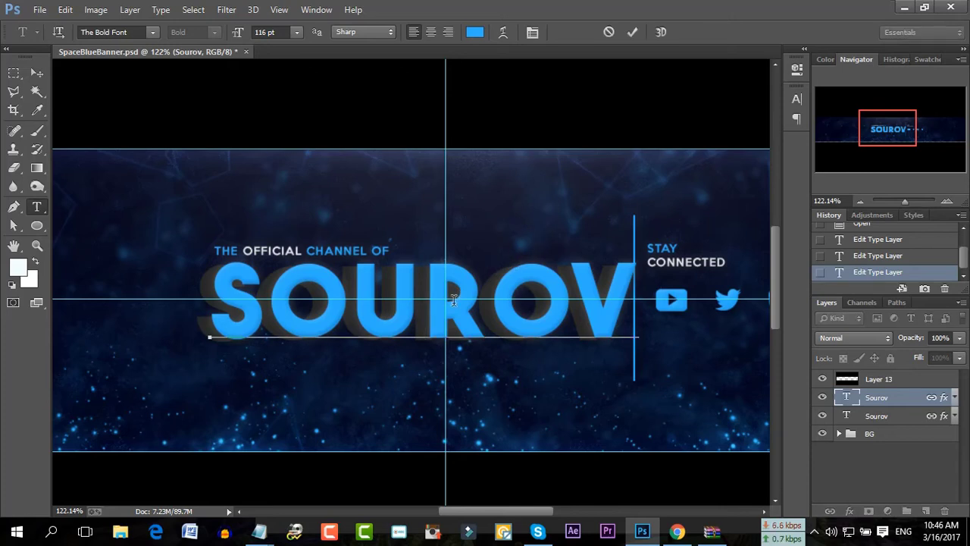
pyautogui.click(485, 316)
pyautogui.moveTo(500, 220)
pyautogui.mouseDown()
pyautogui.moveTo(490, 214)
pyautogui.moveTo(493, 222)
pyautogui.mouseUp()
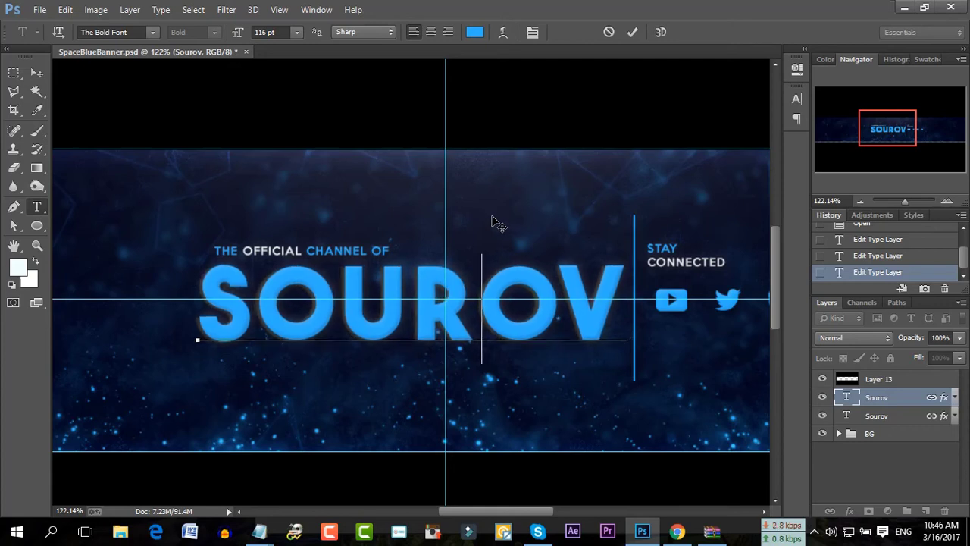
pyautogui.moveTo(493, 222); pyautogui.dragTo(492, 222)
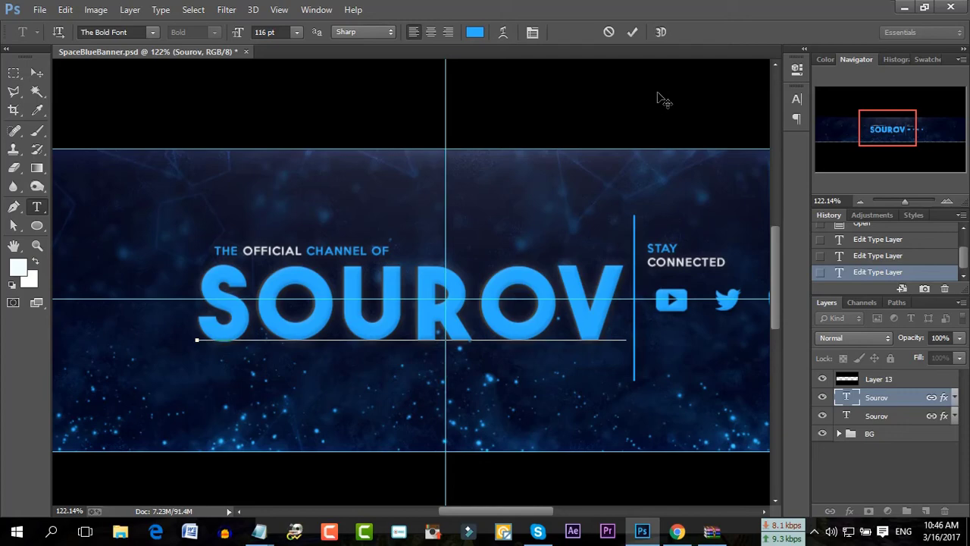
pyautogui.click(633, 32)
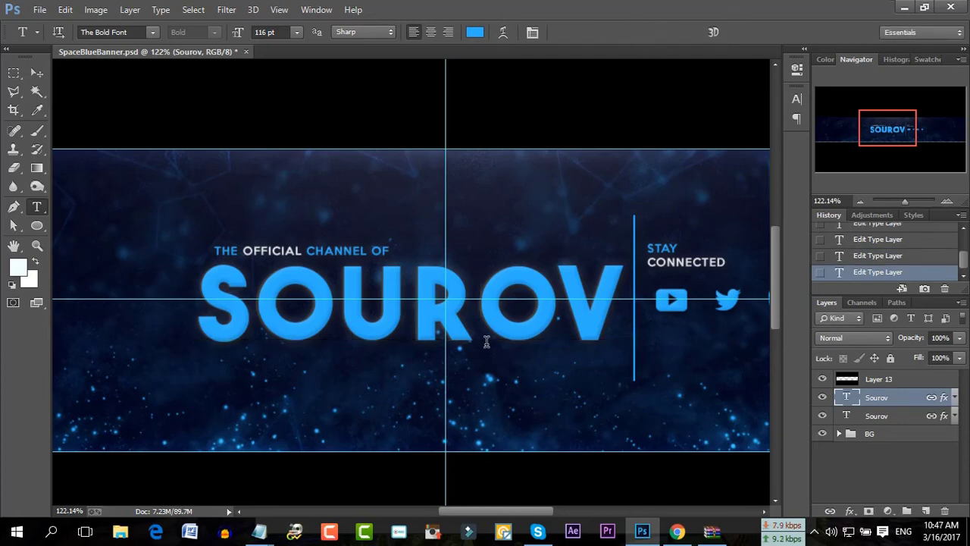
# - Zoom out and back in to review the finished headline, then select the Rectangular Marquee tool
pyautogui.scroll(-4, 584, 307)
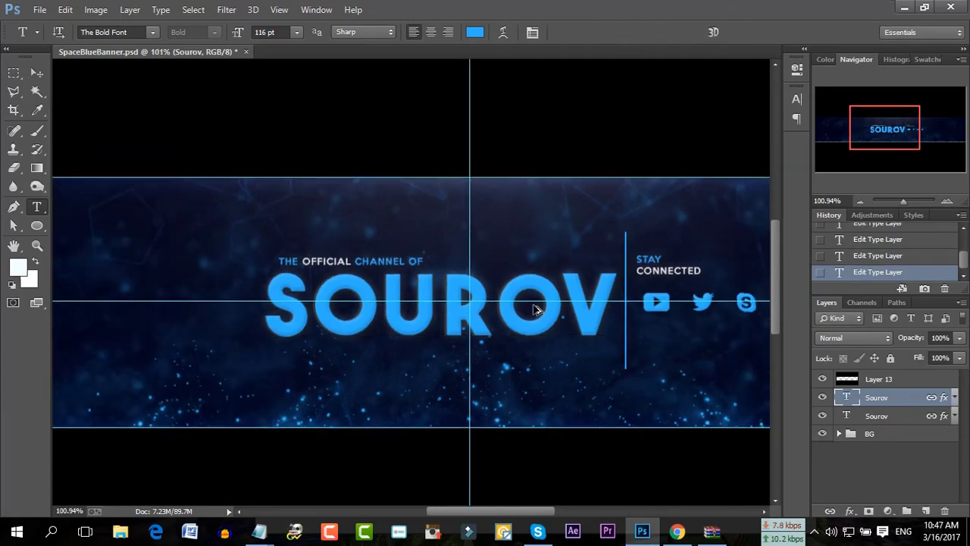
pyautogui.scroll(-3, 486, 295)
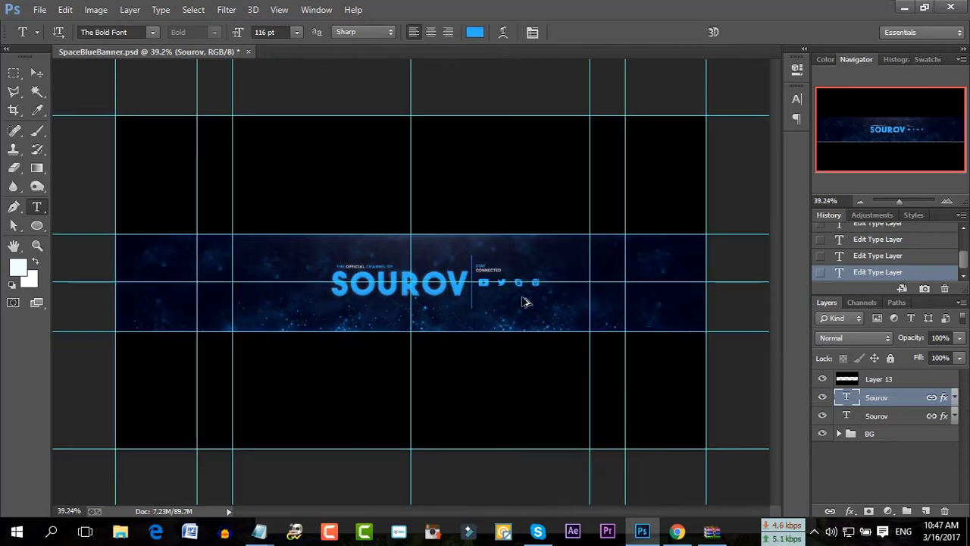
pyautogui.scroll(5, 522, 300)
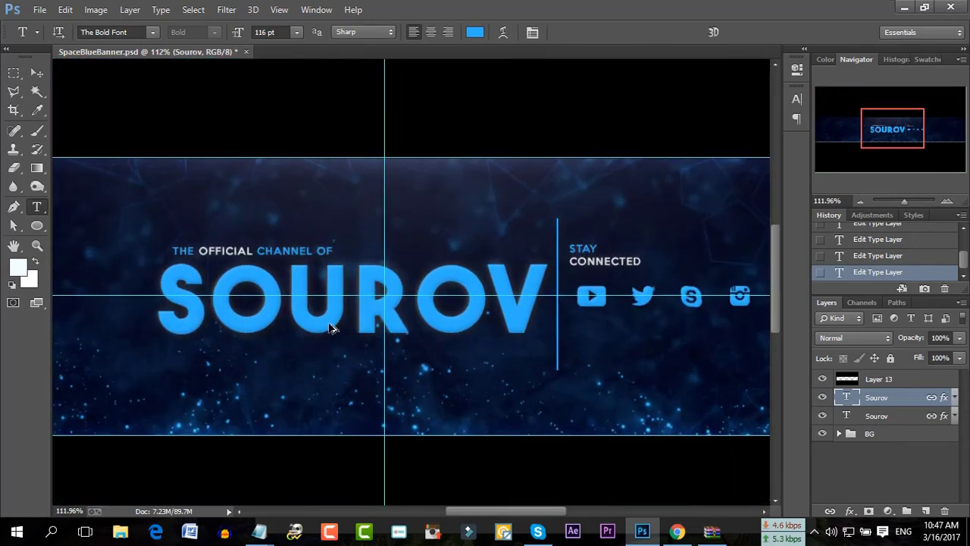
pyautogui.scroll(2, 239, 251)
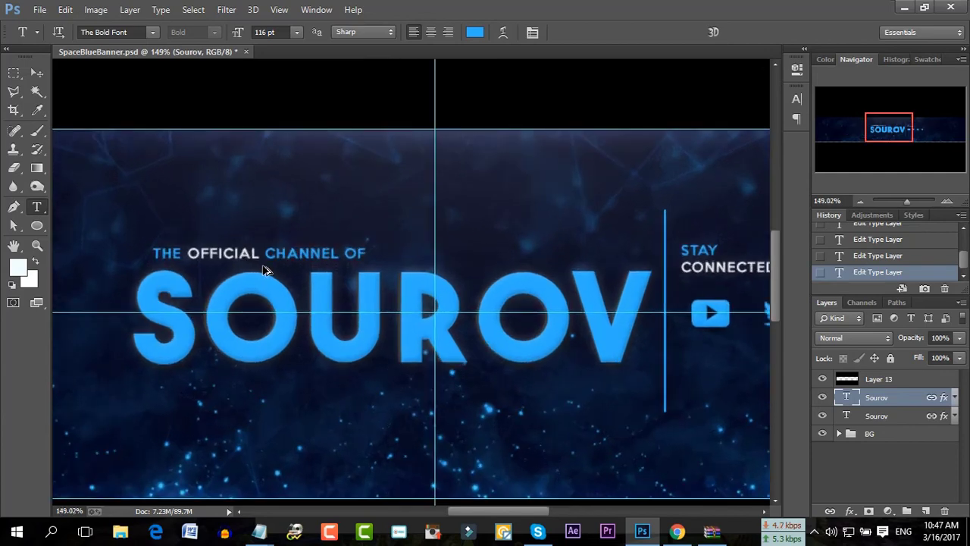
pyautogui.scroll(-5, 262, 271)
pyautogui.scroll(-2, 256, 274)
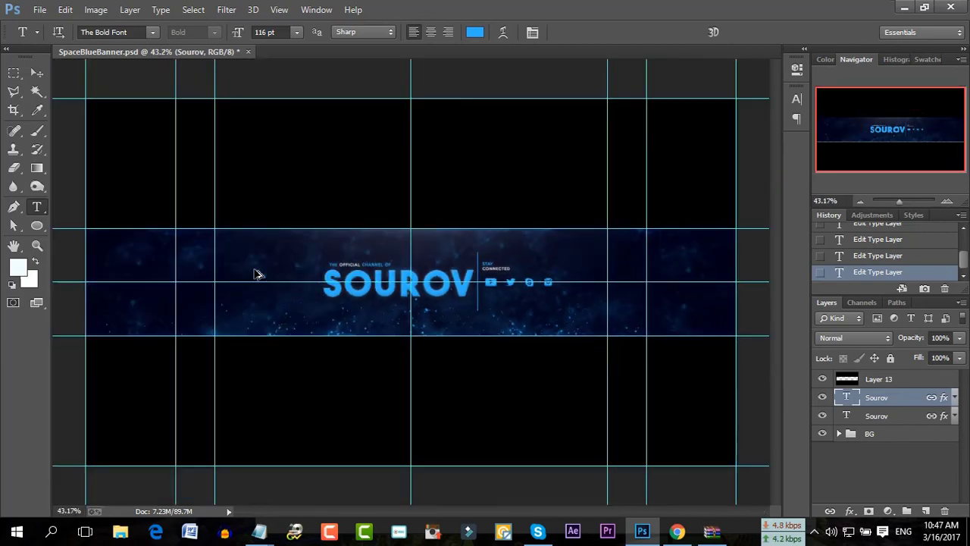
pyautogui.scroll(-1, 227, 241)
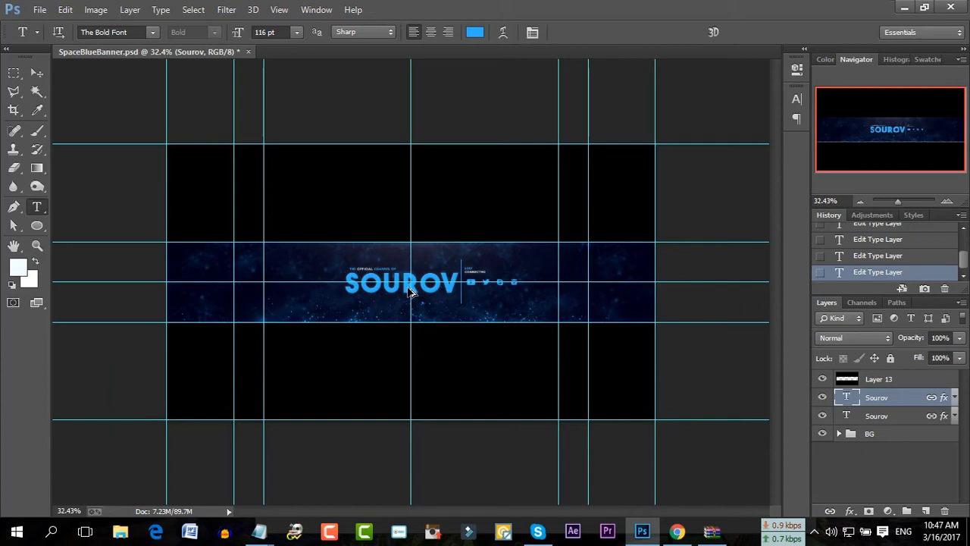
pyautogui.scroll(2, 326, 280)
pyautogui.click(15, 72)
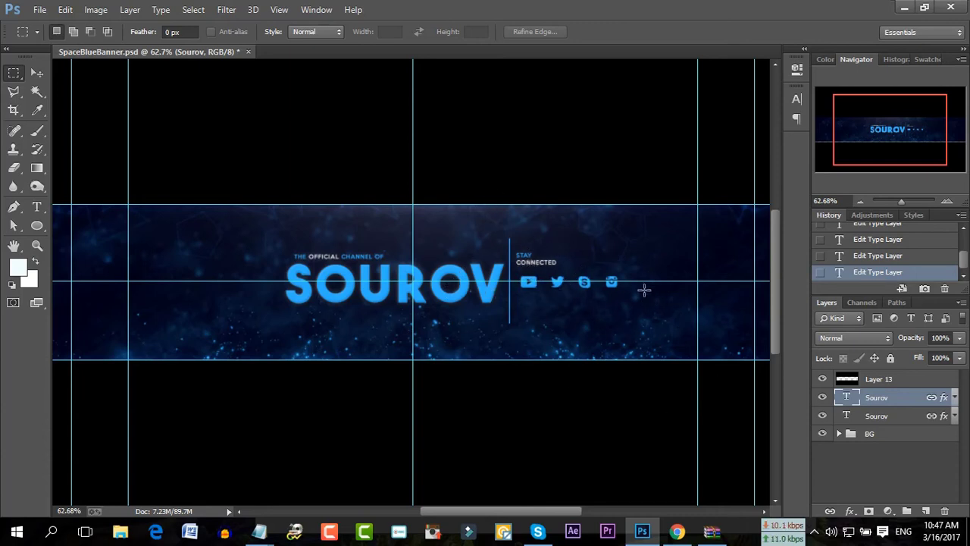
# - Save for Web as PNG-24 and save SpaceBlueBanner.png to the Desktop
pyautogui.click(40, 10)
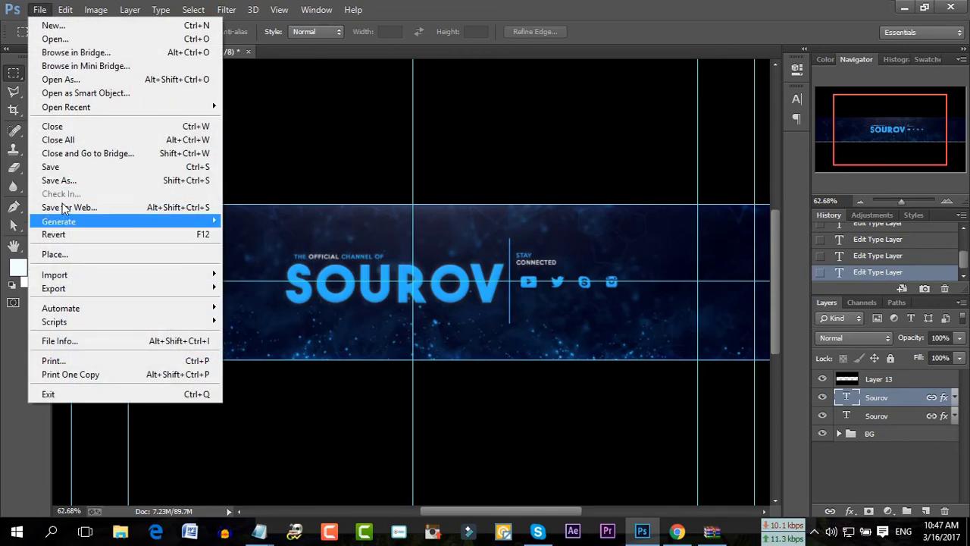
pyautogui.click(82, 209)
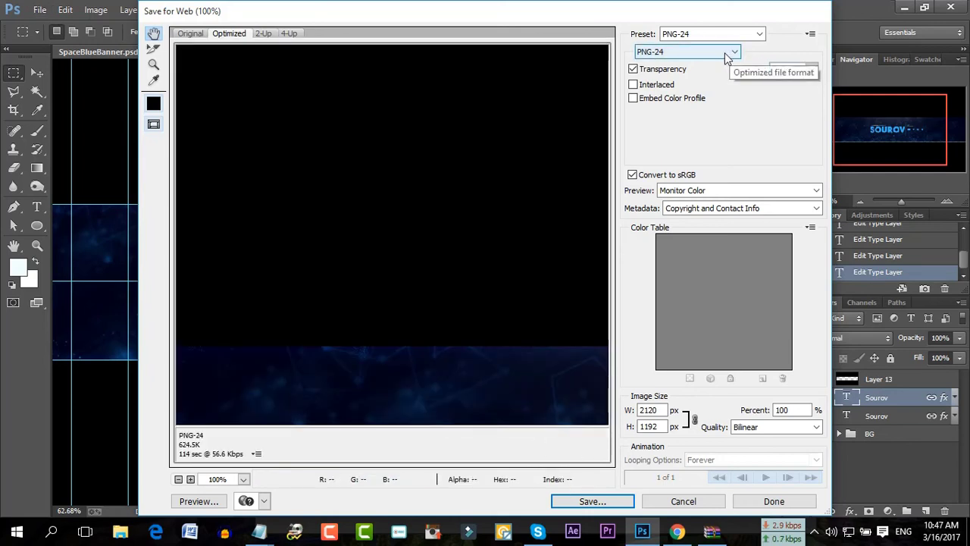
pyautogui.click(727, 59)
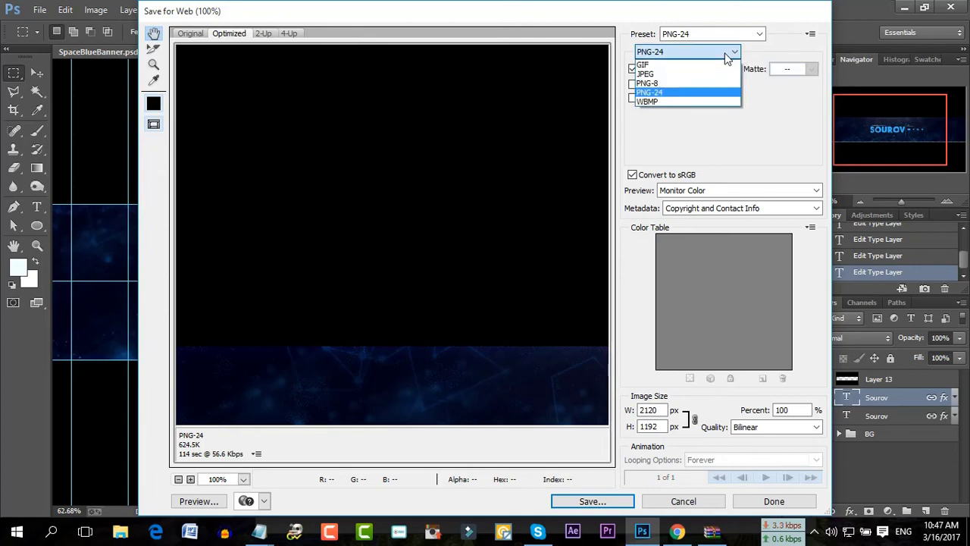
pyautogui.click(680, 92)
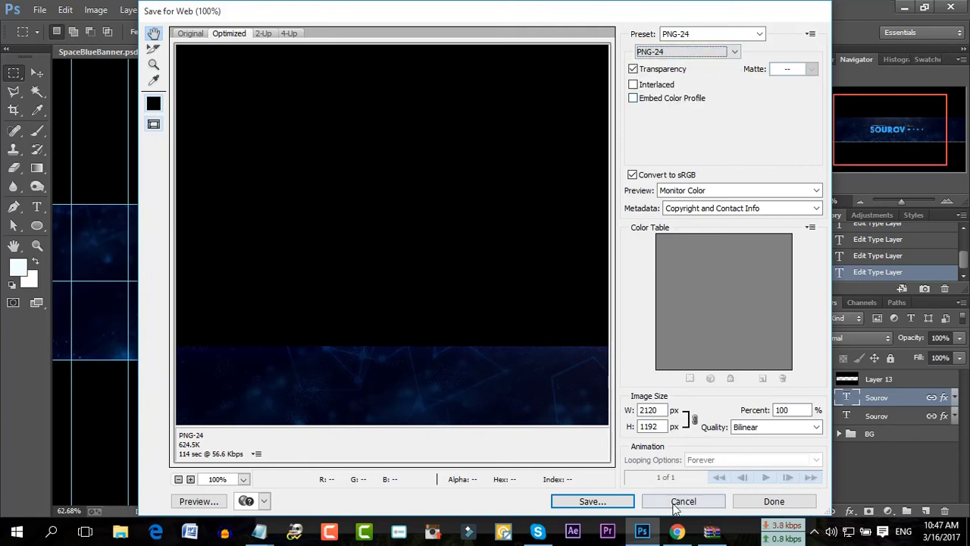
pyautogui.click(611, 500)
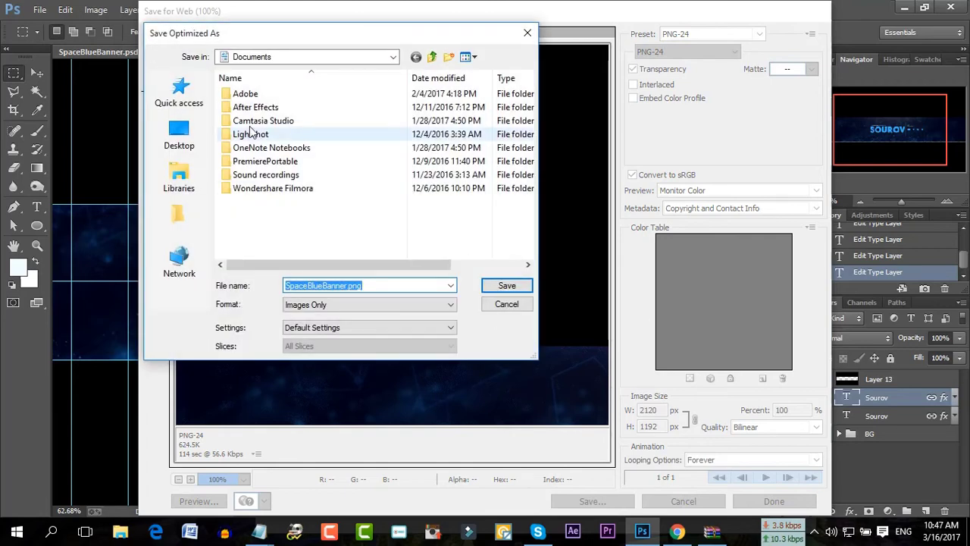
pyautogui.click(179, 135)
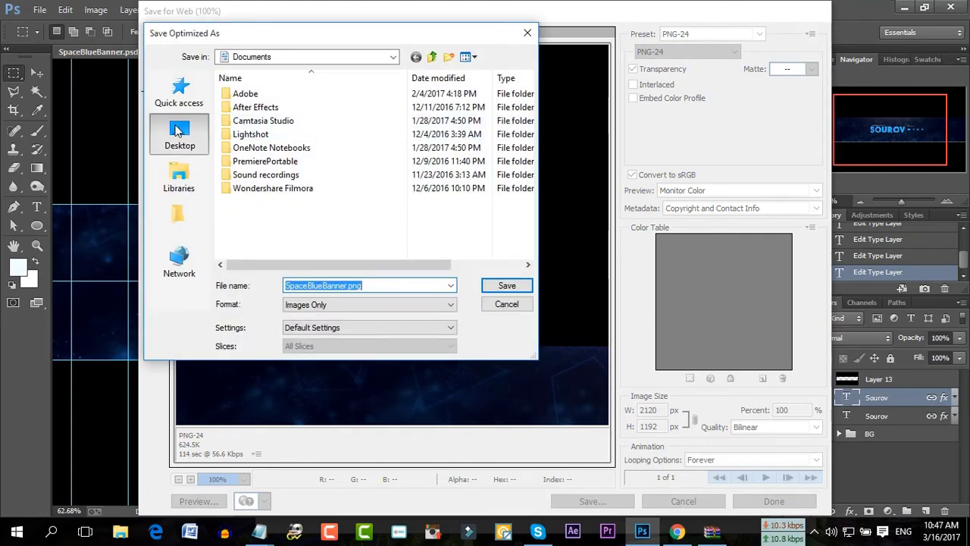
pyautogui.click(507, 286)
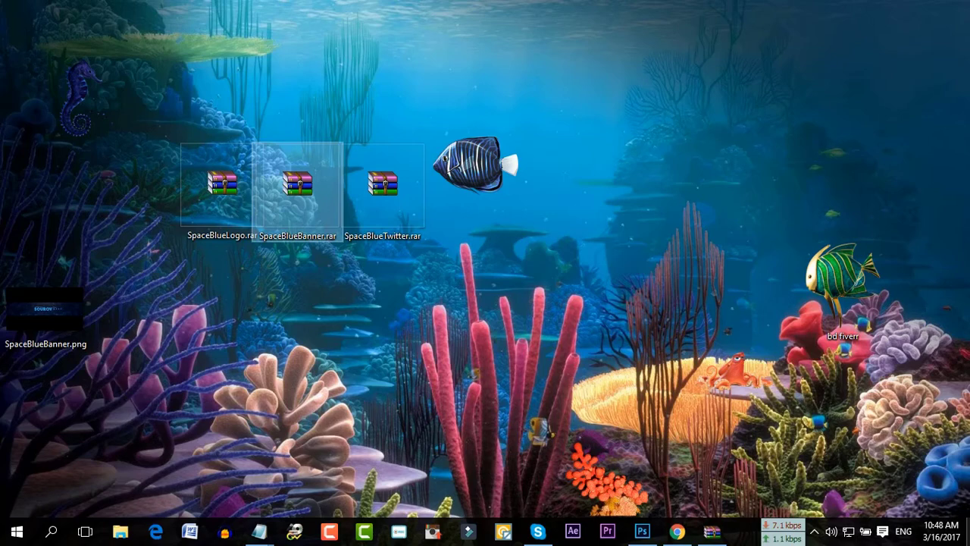
# - Open SpaceBlueBanner.png from the desktop in Picasa and zoom in and out to inspect it
pyautogui.moveTo(72, 320); pyautogui.dragTo(688, 264)
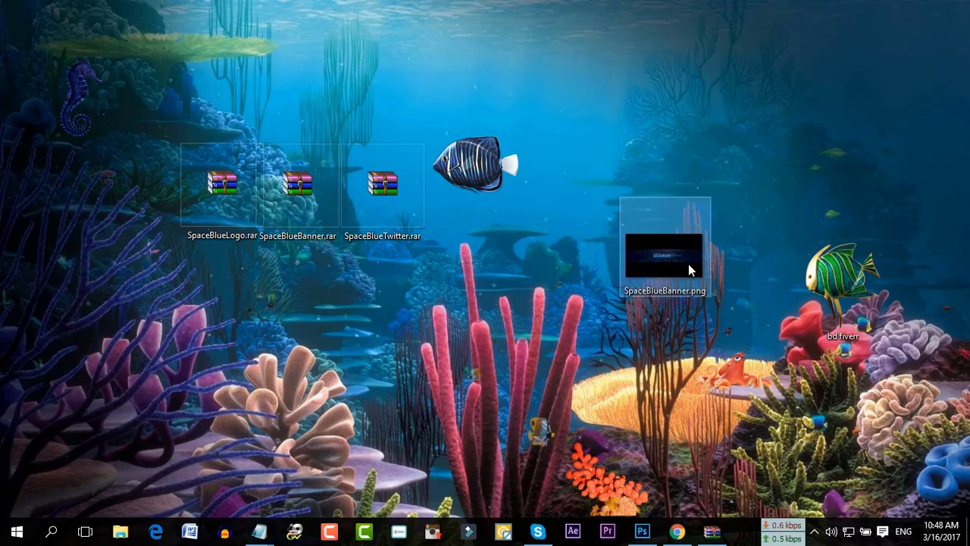
pyautogui.doubleClick(688, 263)
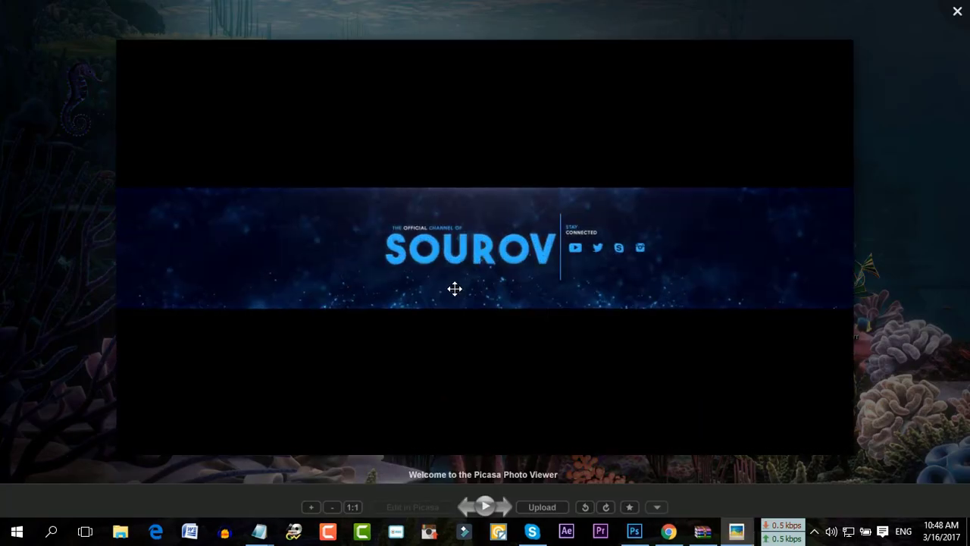
pyautogui.scroll(5, 455, 288)
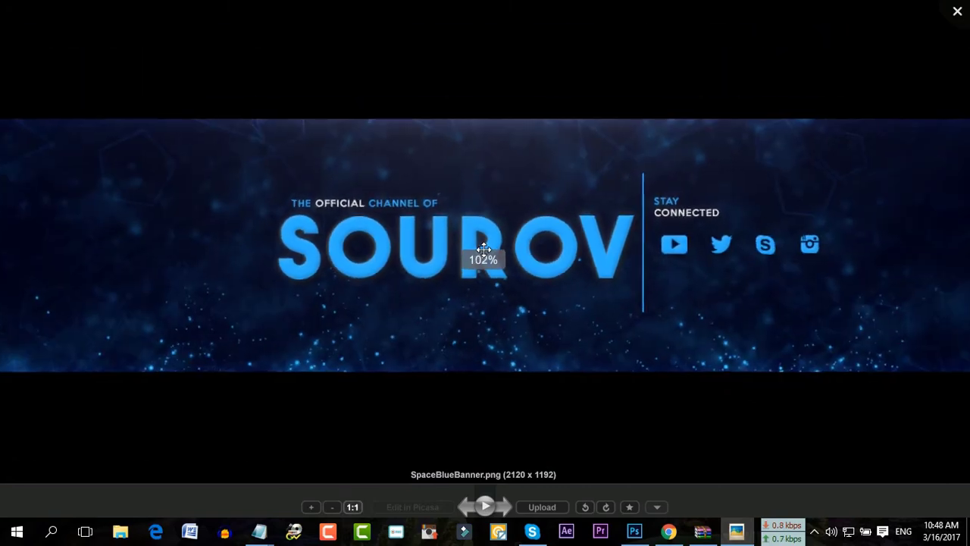
pyautogui.scroll(-6, 484, 248)
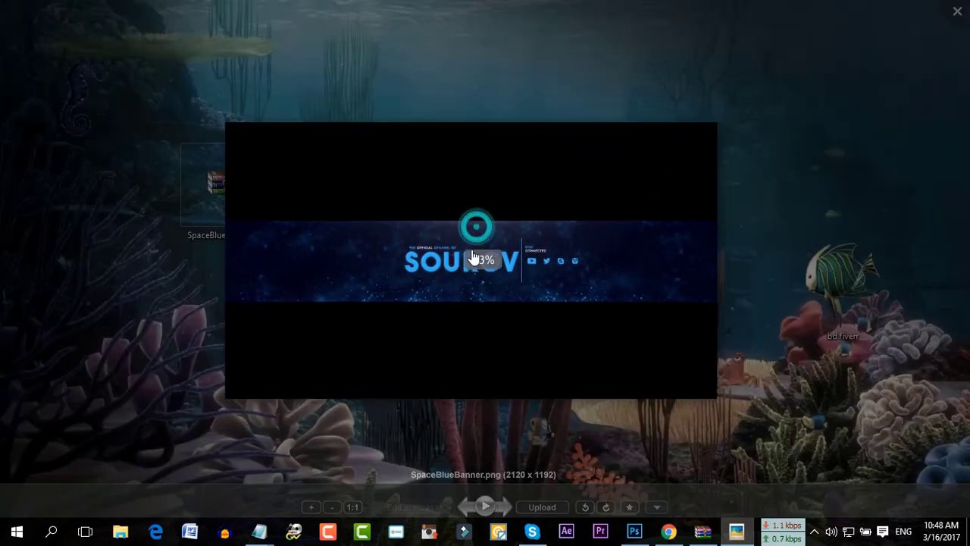
pyautogui.scroll(4, 473, 258)
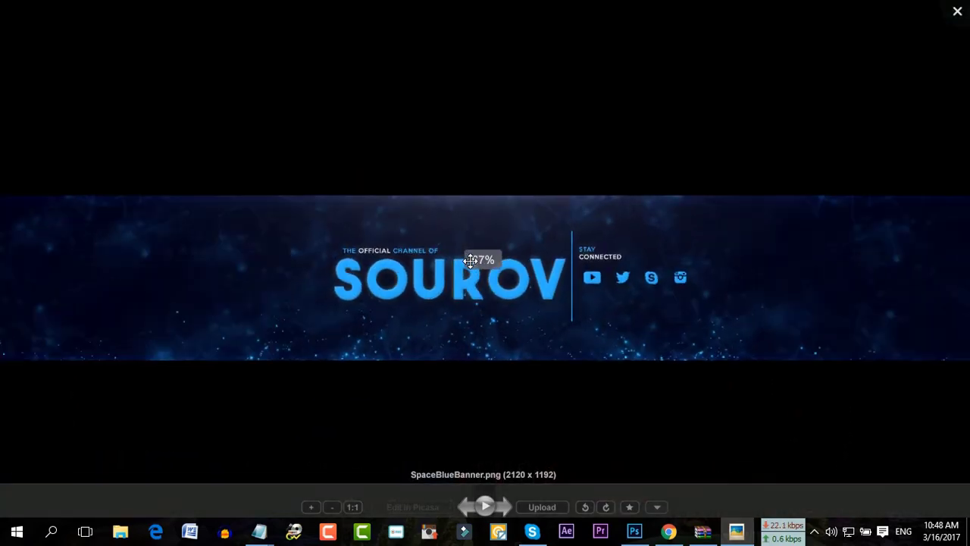
pyautogui.scroll(4, 474, 284)
pyautogui.scroll(-5, 480, 283)
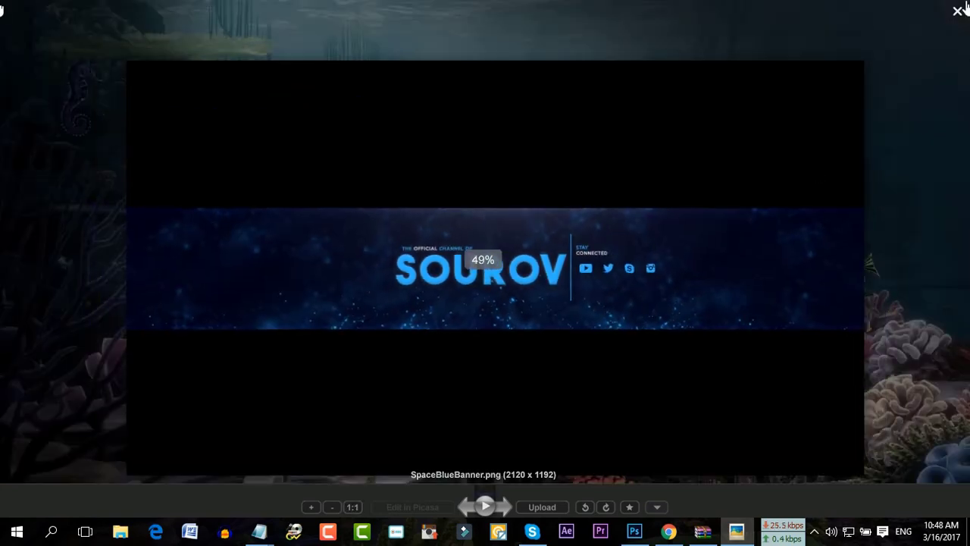
pyautogui.scroll(-3, 483, 266)
# - Refresh the Windows desktop twice from its right-click menu
pyautogui.rightClick(582, 111)
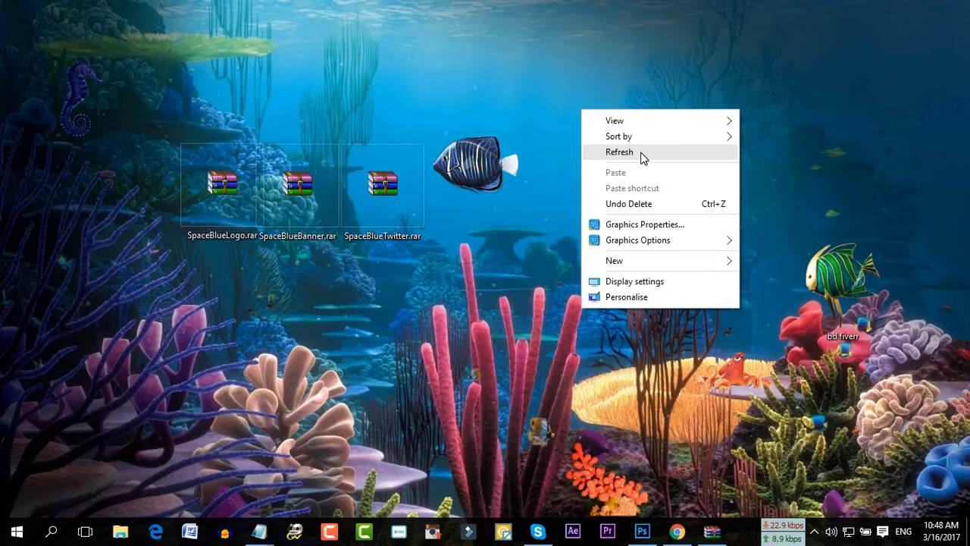
pyautogui.click(643, 157)
pyautogui.rightClick(579, 103)
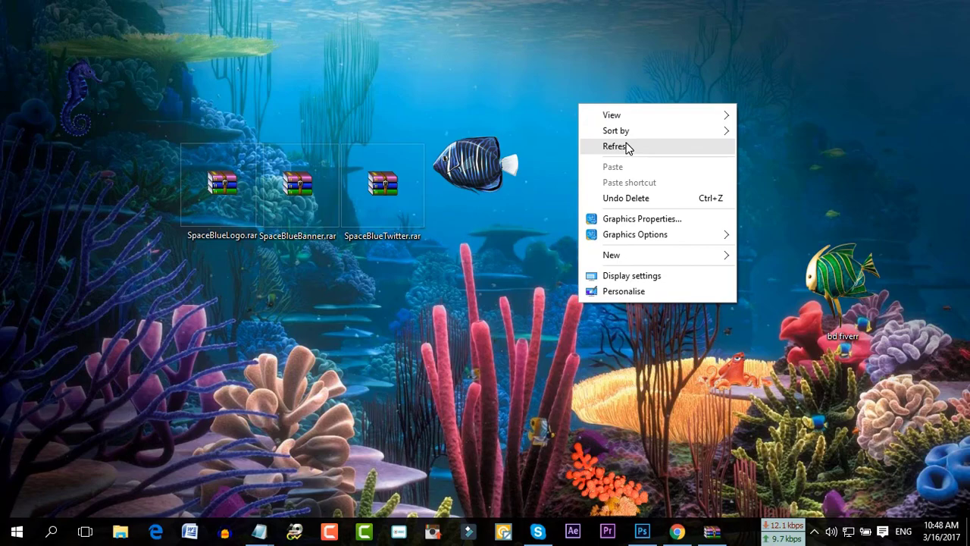
pyautogui.click(627, 148)
# - Return to the Groove Graphics YouTube page and dismiss the download bar over the video
pyautogui.click(677, 531)
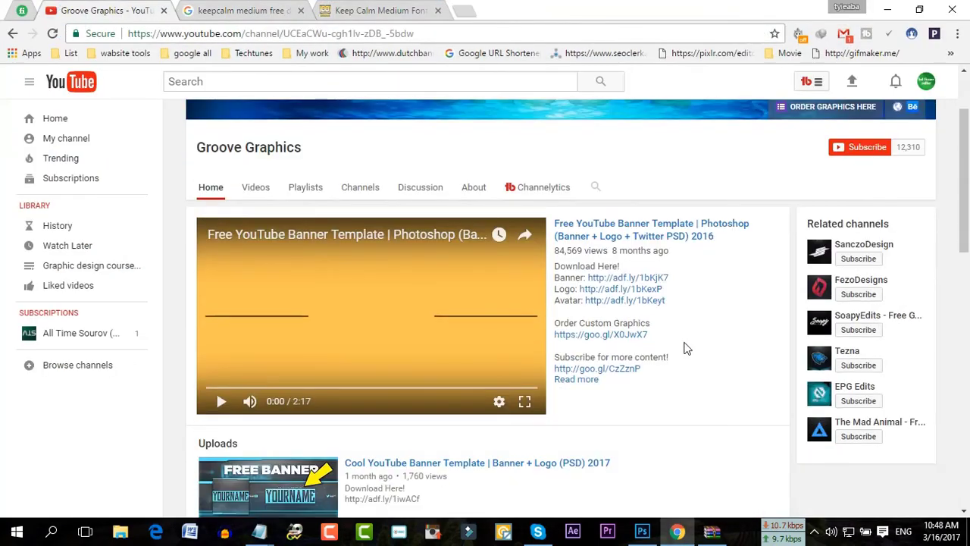
pyautogui.scroll(-5, 686, 348)
pyautogui.scroll(3, 692, 321)
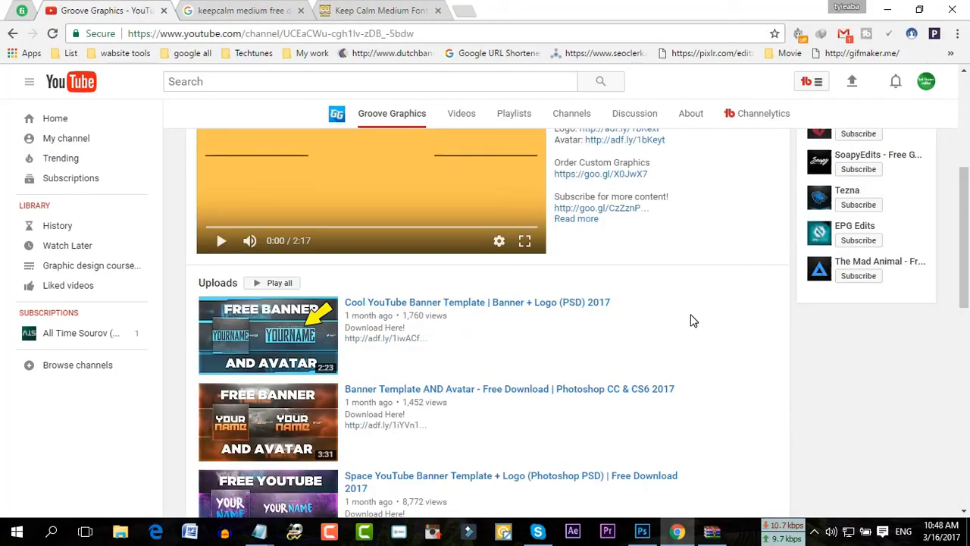
pyautogui.scroll(4, 690, 321)
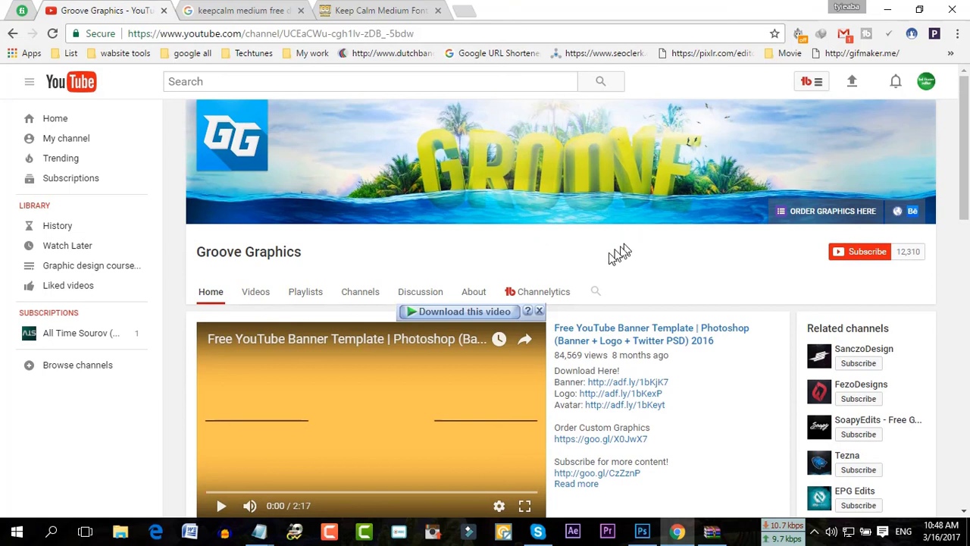
pyautogui.click(539, 311)
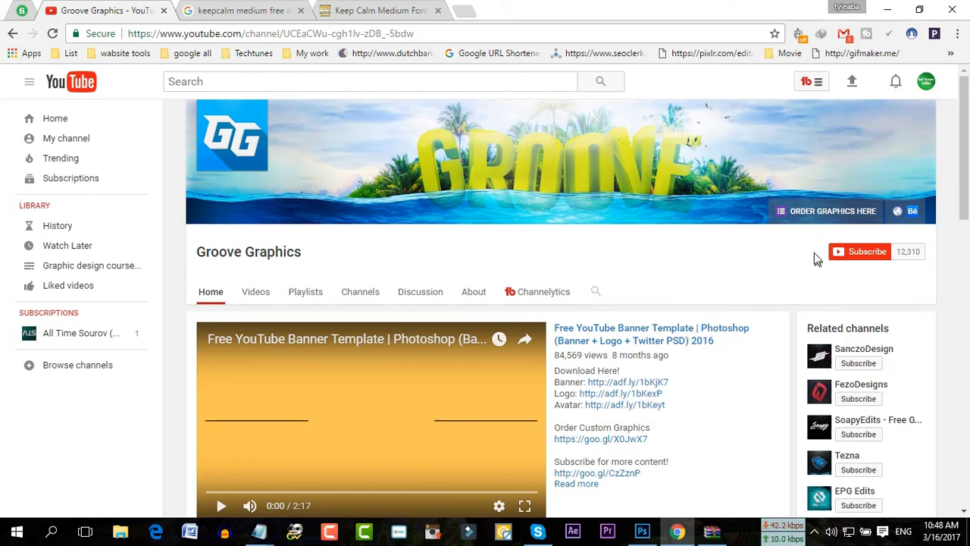
# - Close the Keep Calm Medium font page and the keepcalm search results tabs
pyautogui.click(216, 8)
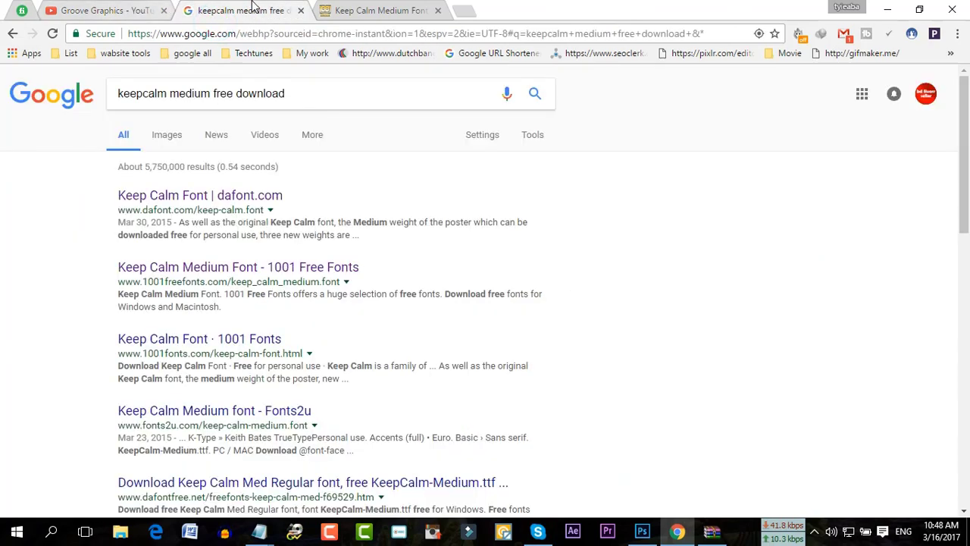
pyautogui.click(141, 9)
pyautogui.click(411, 10)
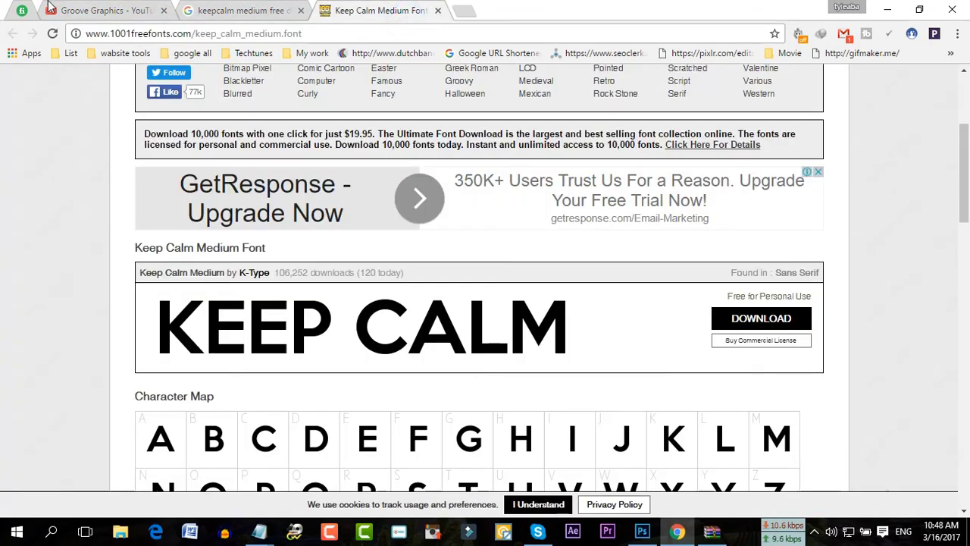
pyautogui.click(254, 8)
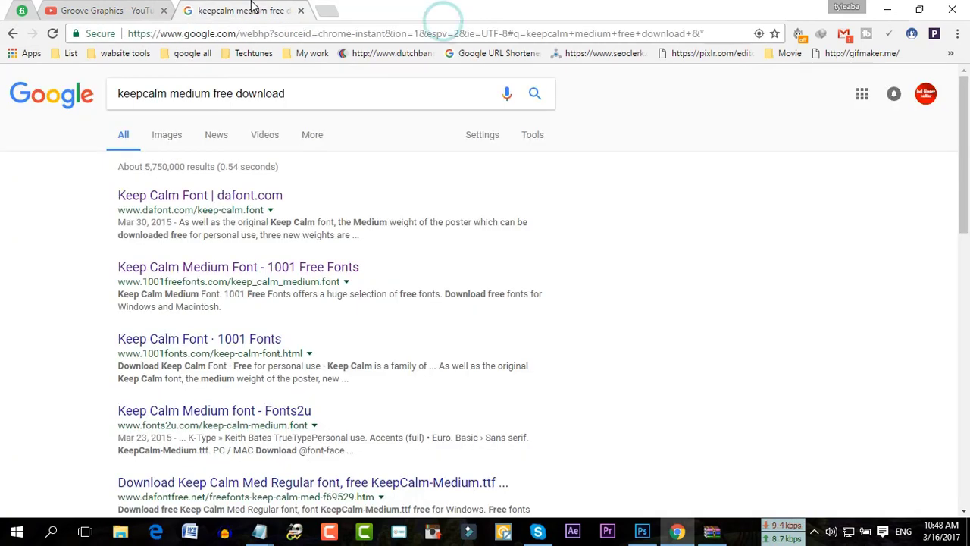
pyautogui.click(152, 11)
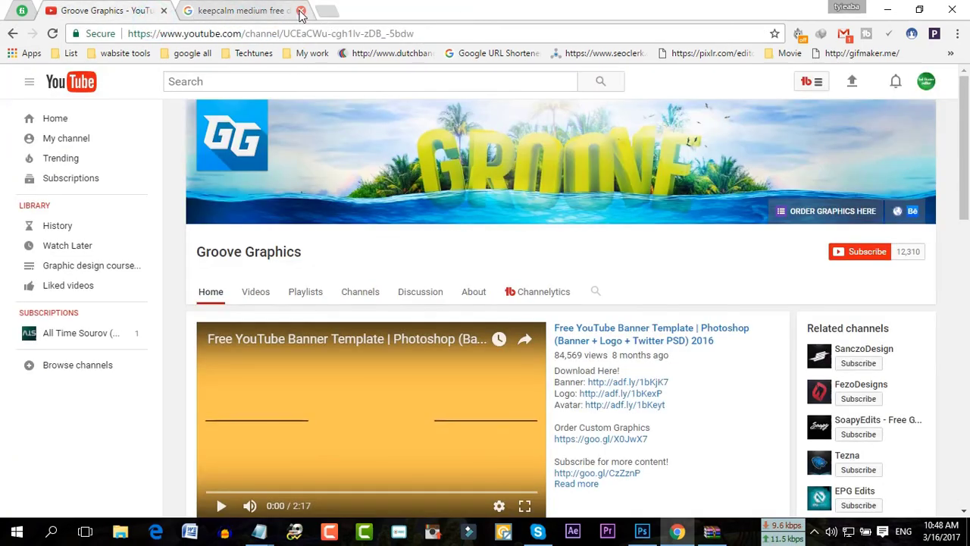
pyautogui.click(301, 14)
pyautogui.click(123, 17)
pyautogui.click(630, 265)
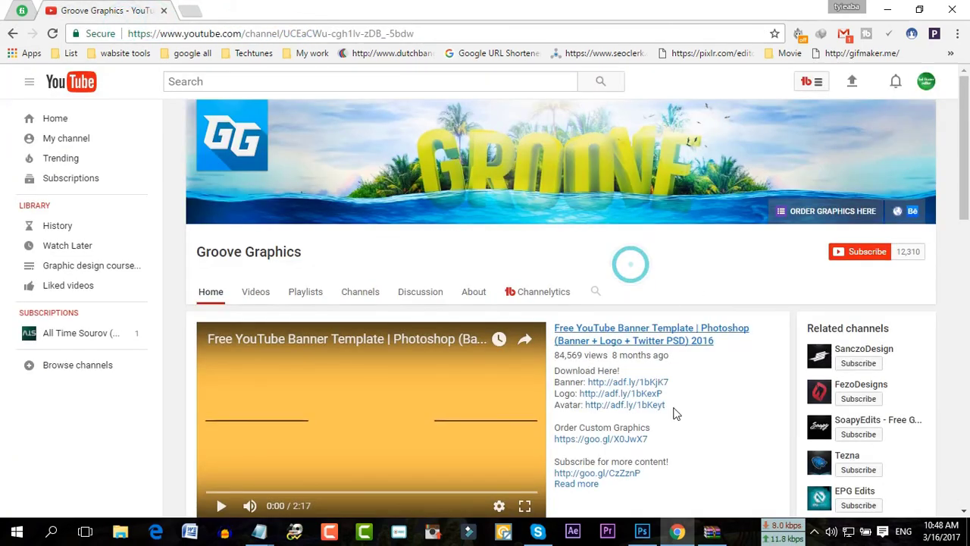
pyautogui.click(673, 284)
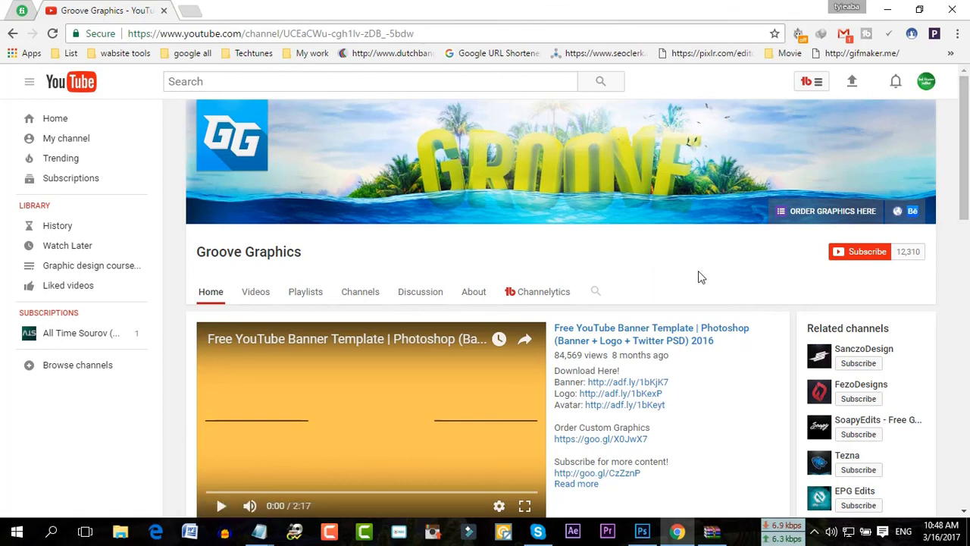